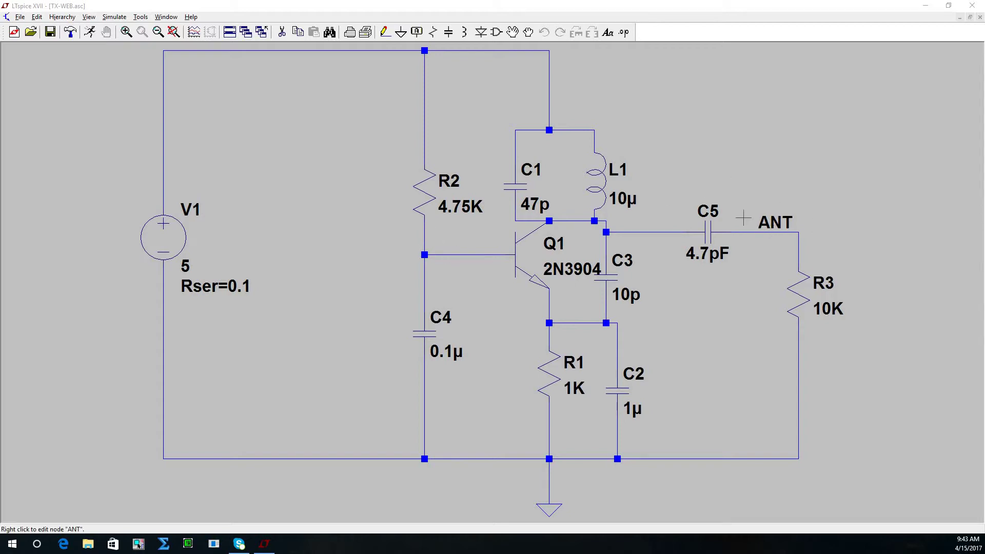
Search the component symbol picker for 'avol' to find a voltage source.
left_click(497, 31)
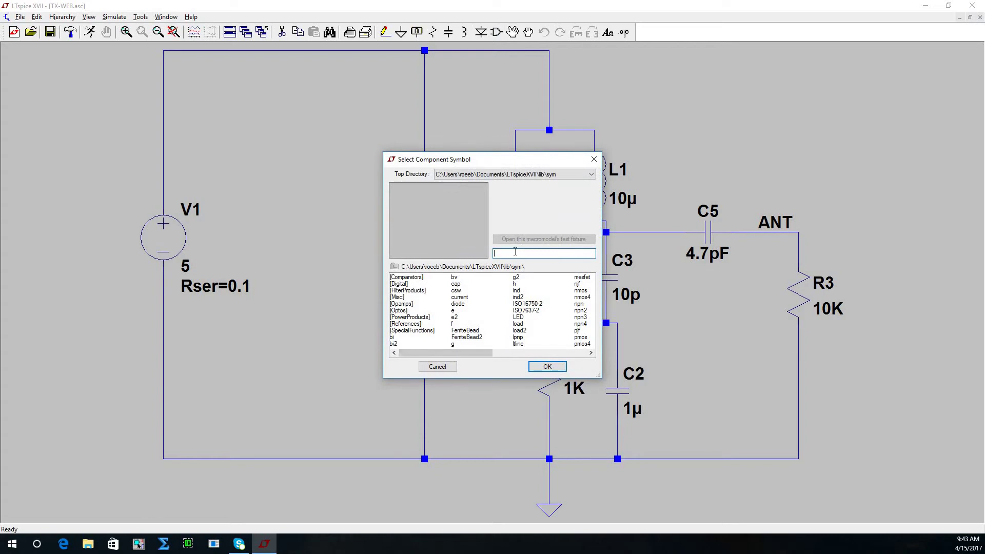
type("ac")
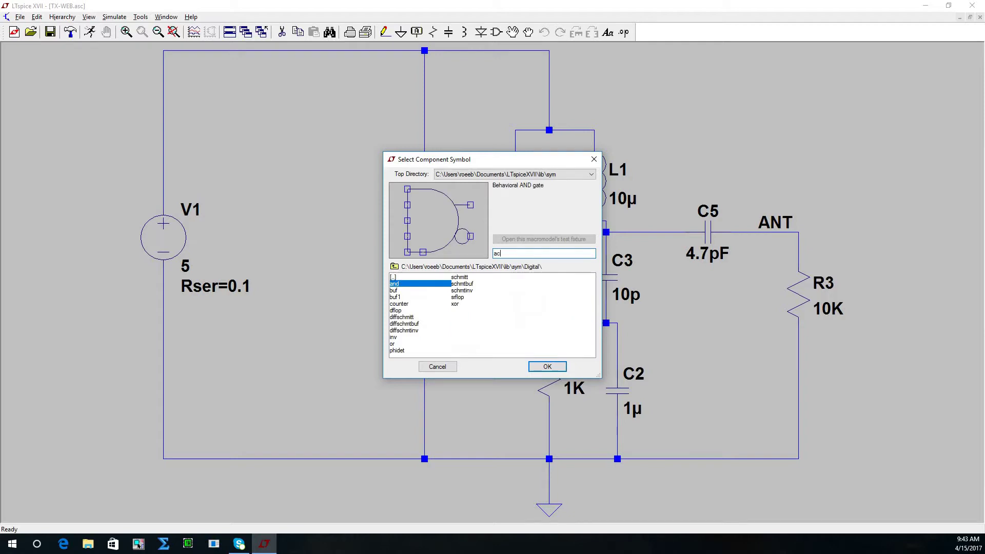
type("vol")
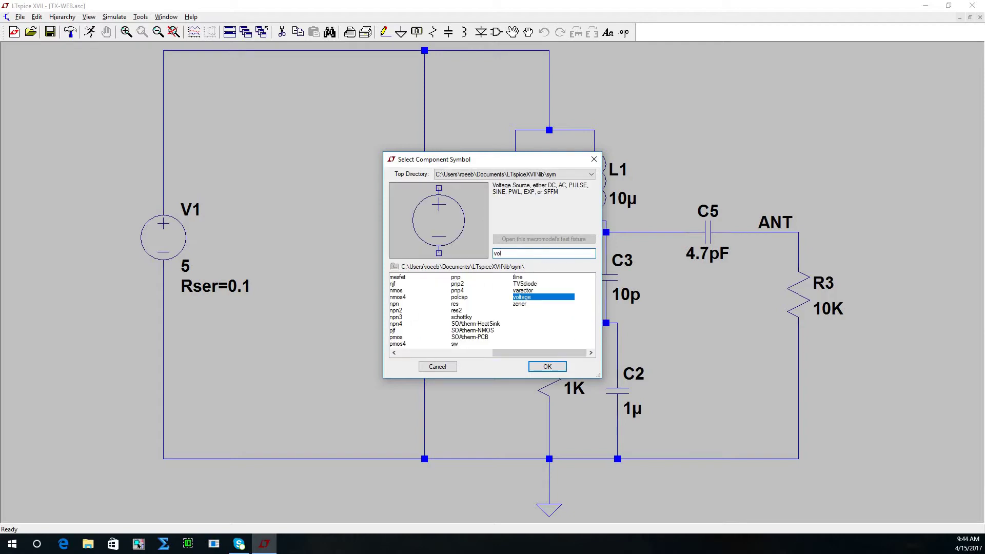
Place voltage source V2 to the left of C4.
left_click(547, 367)
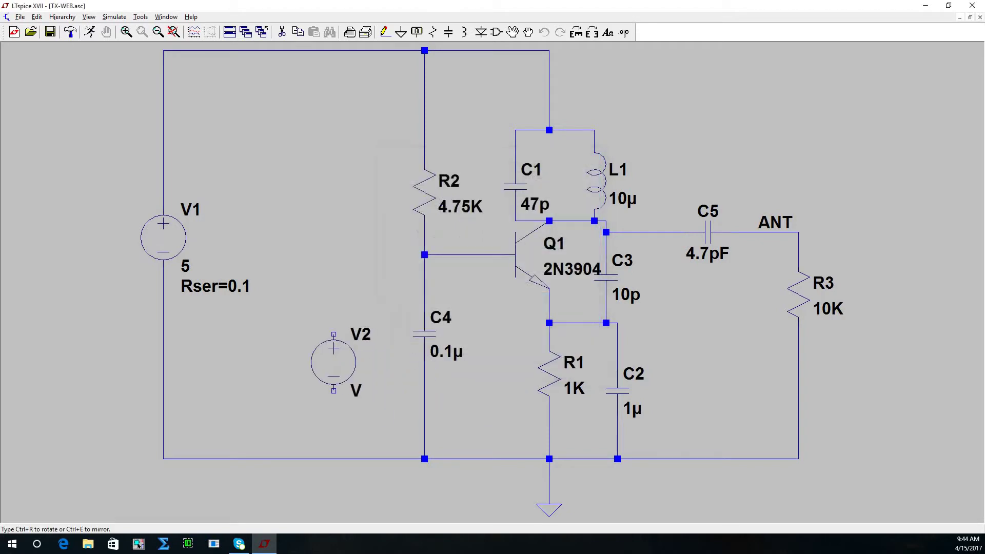
key("Escape")
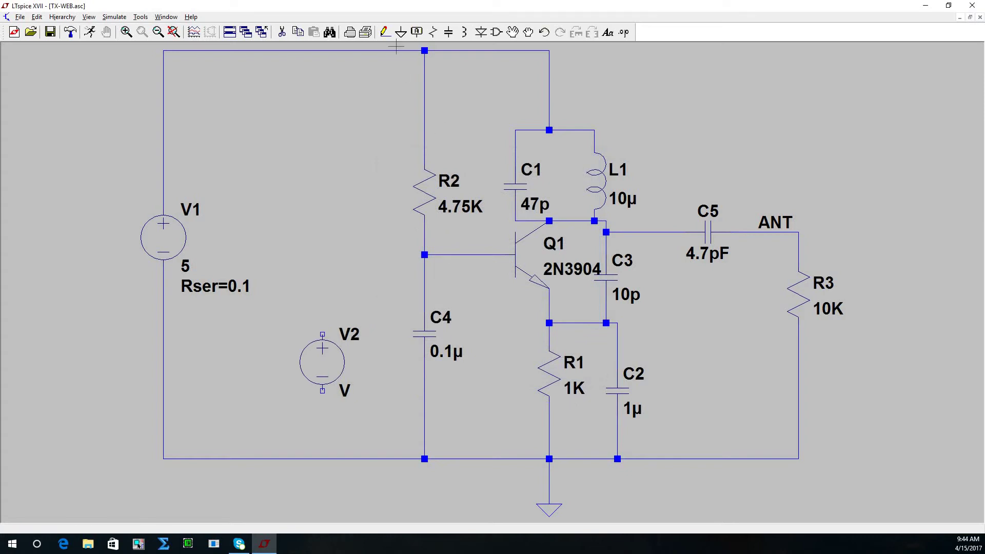
left_click(385, 32)
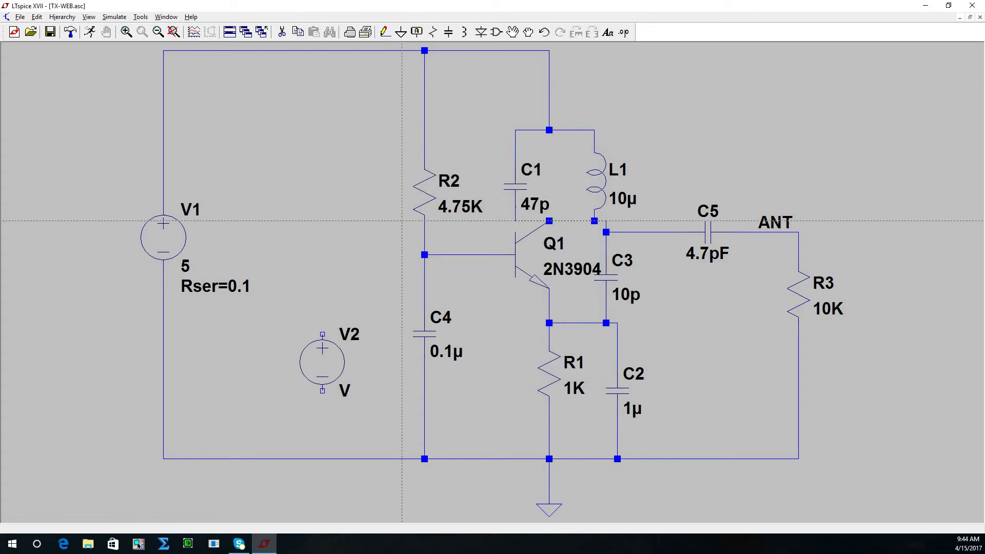
left_click(424, 255)
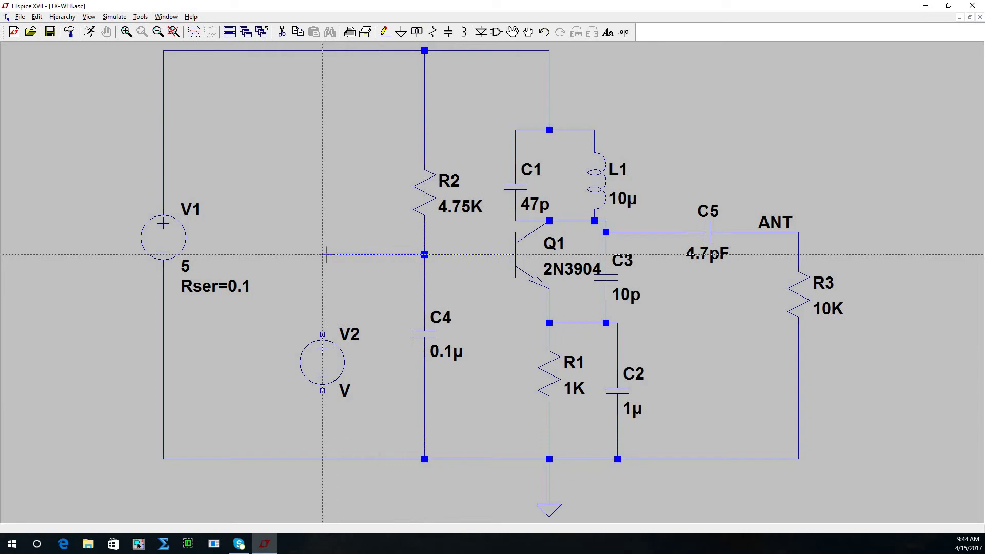
key("Escape")
Add capacitor C6 left of R2 with a value of 1μ.
key("c")
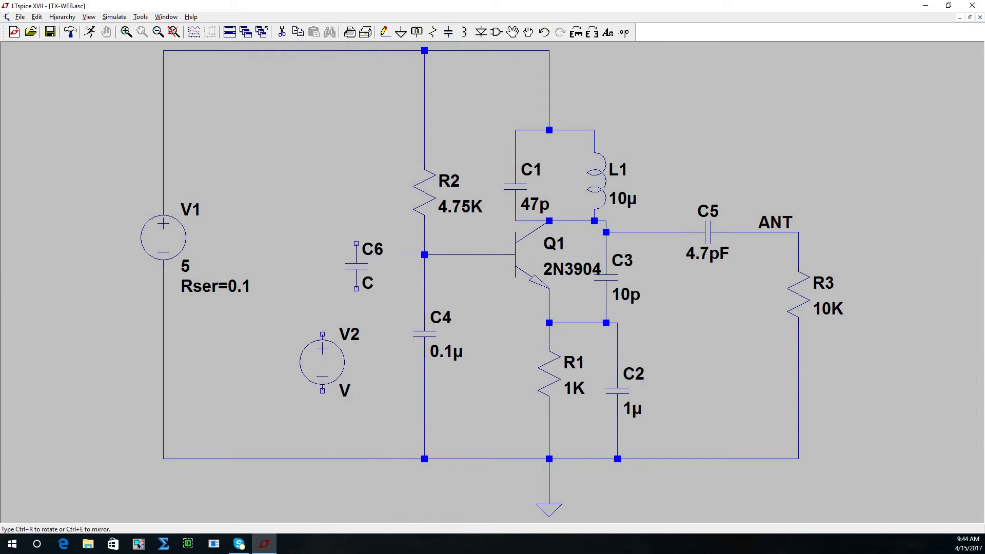
left_click(355, 265)
right_click(357, 271)
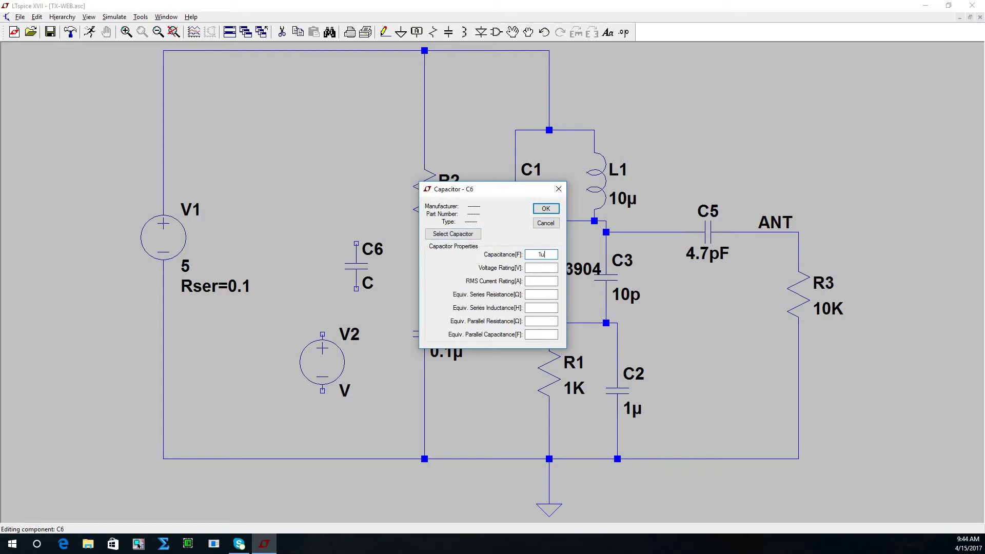
key("Return")
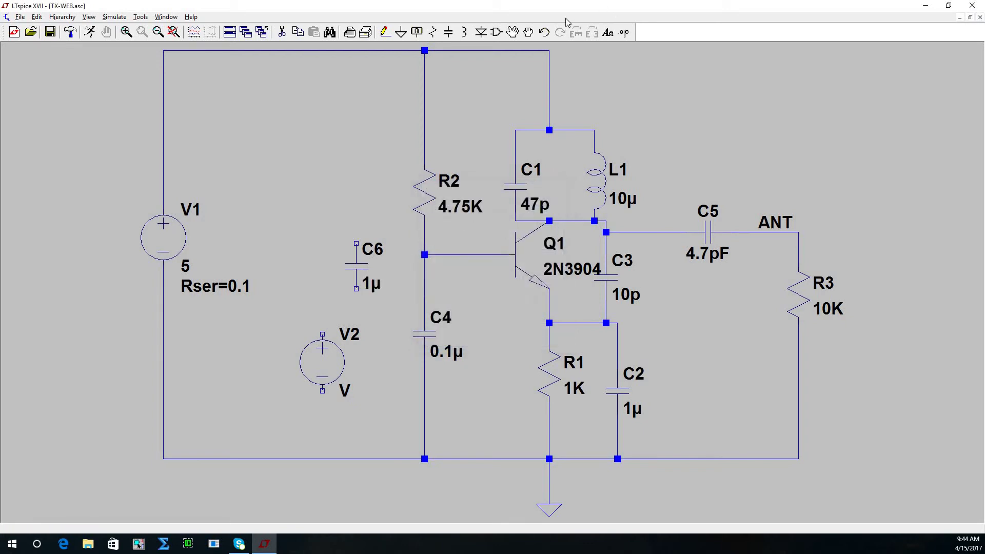
Rotate C6 horizontal, level with Q1's base, and wire it to the R2/C4 junction.
left_click(529, 32)
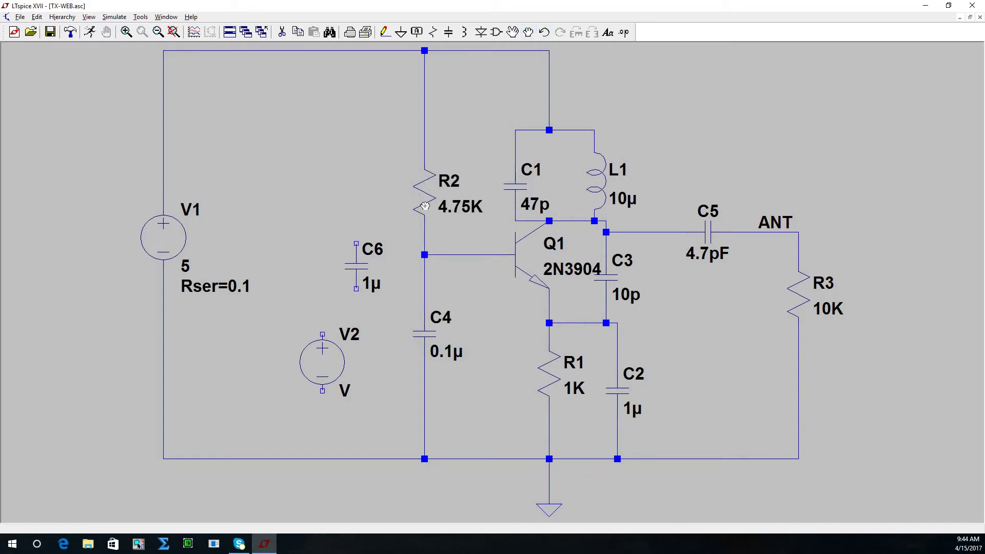
left_click(355, 265)
key("ctrl+r")
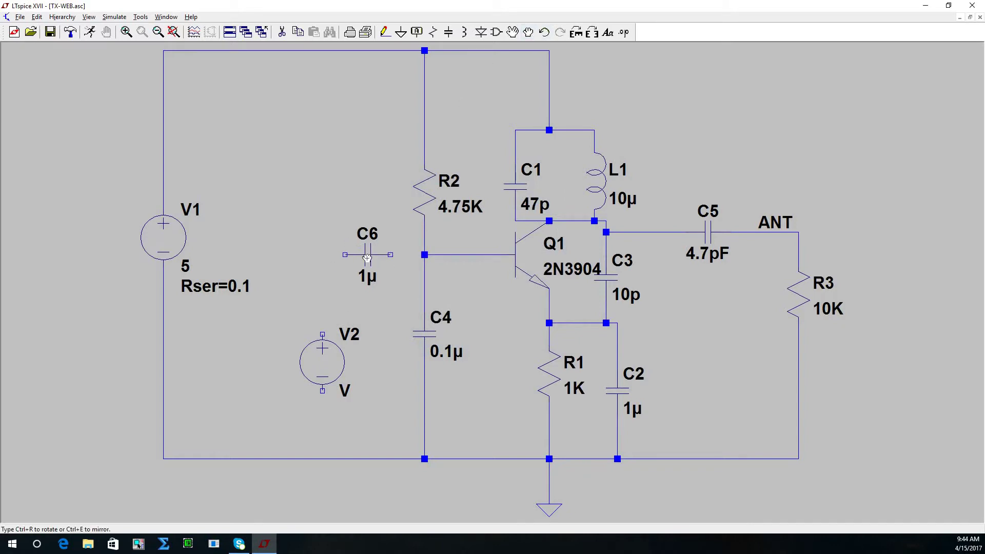
left_click(367, 258)
left_click(385, 32)
left_click(424, 254)
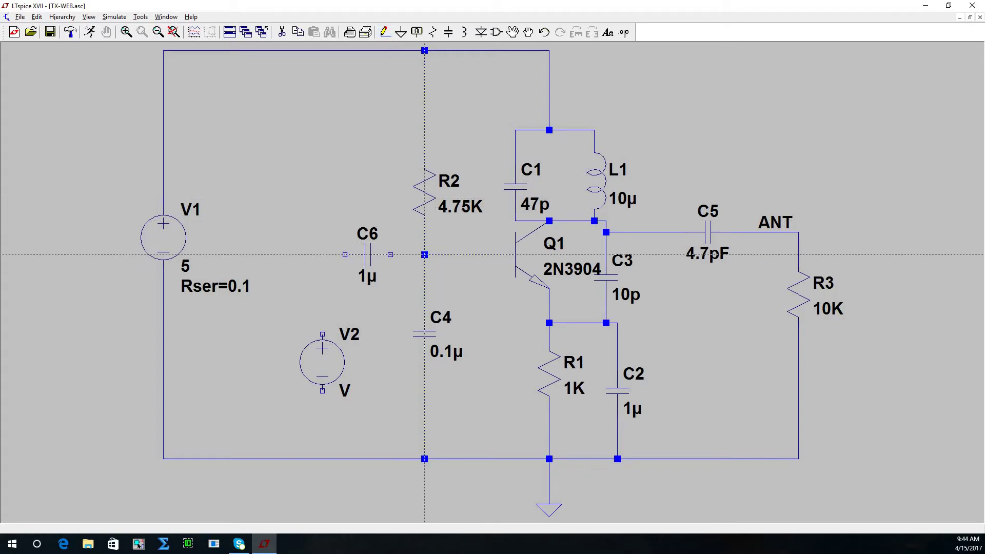
left_click(390, 254)
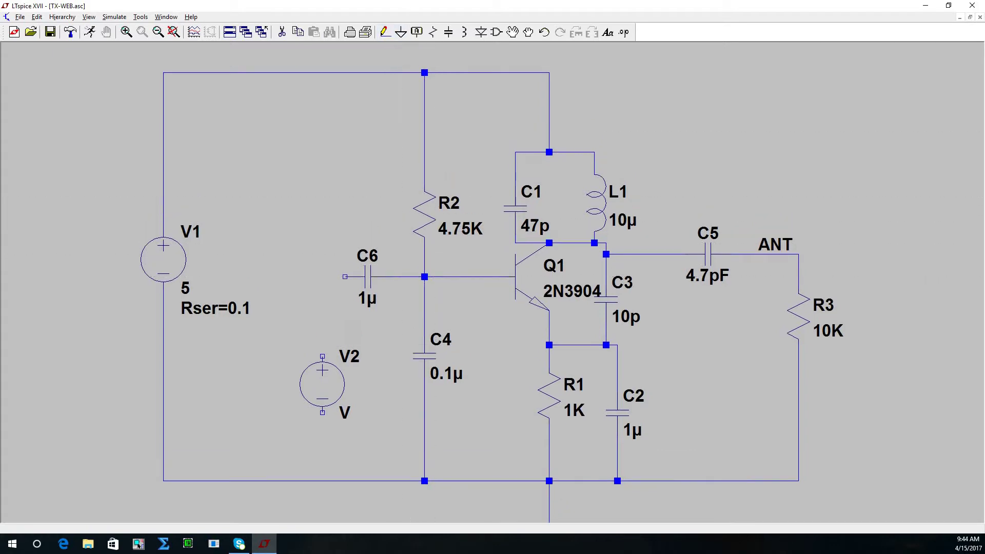
Wire V2's top terminal to C6's left end and its bottom to ground.
left_click(345, 186)
key("Escape")
left_click(385, 32)
left_click(322, 356)
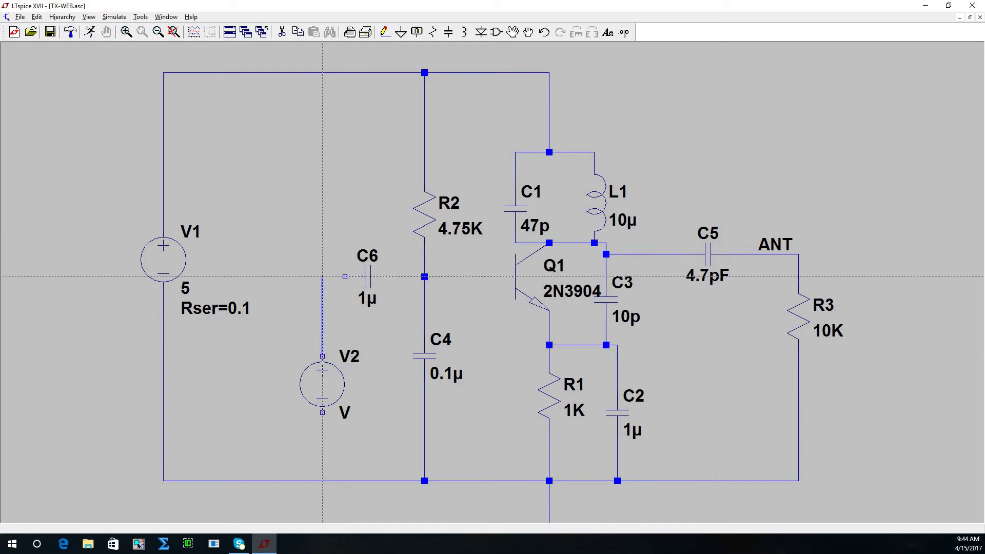
left_click(345, 277)
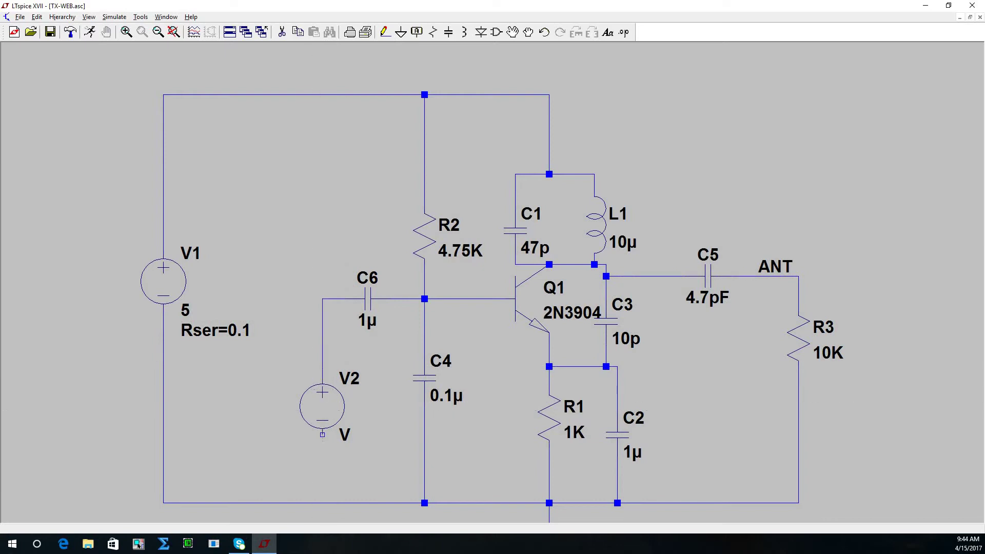
left_click(322, 435)
left_click(313, 502)
Make V2 a SINE source with offset 1, amplitude 1, frequency 1K, and enter its AC amplitude.
key("Escape")
right_click(322, 403)
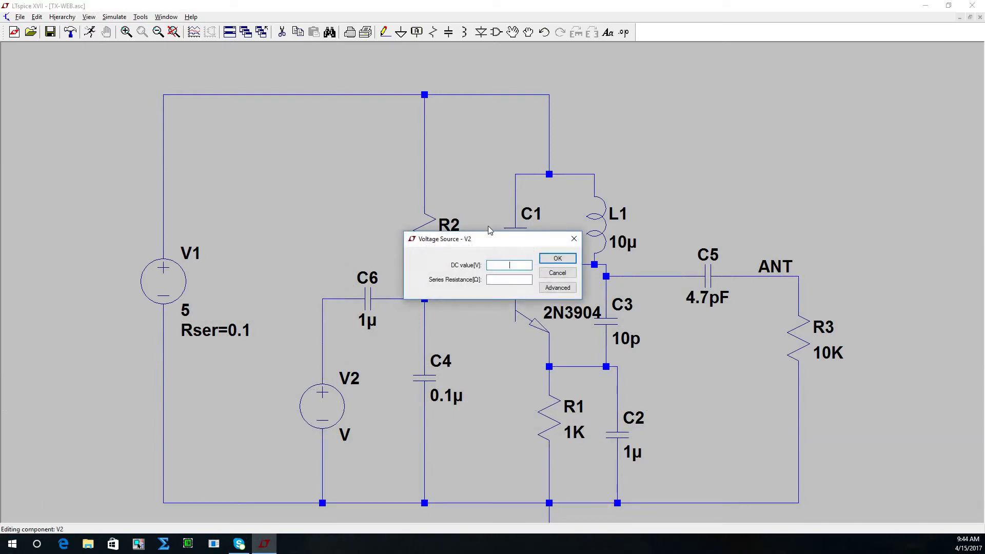
left_click(558, 287)
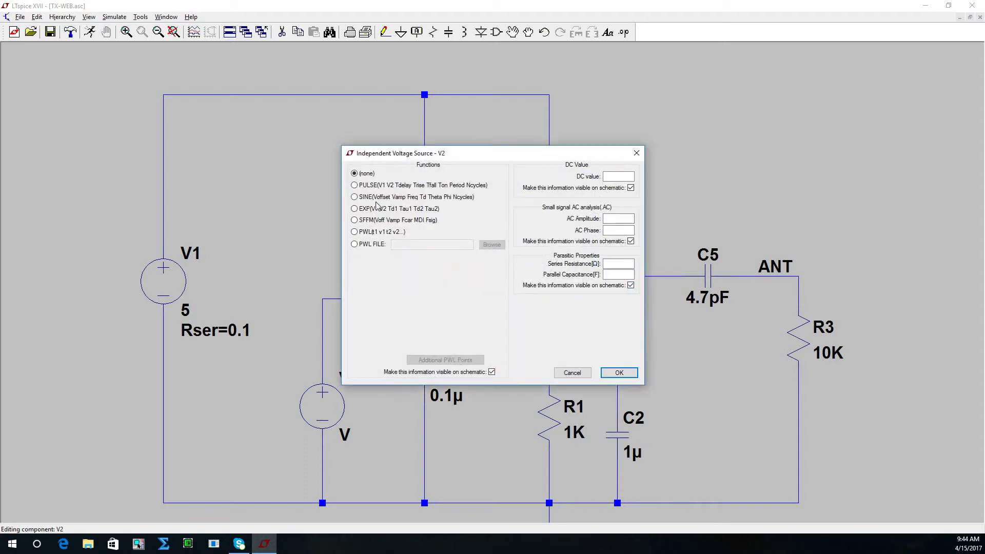
left_click(353, 197)
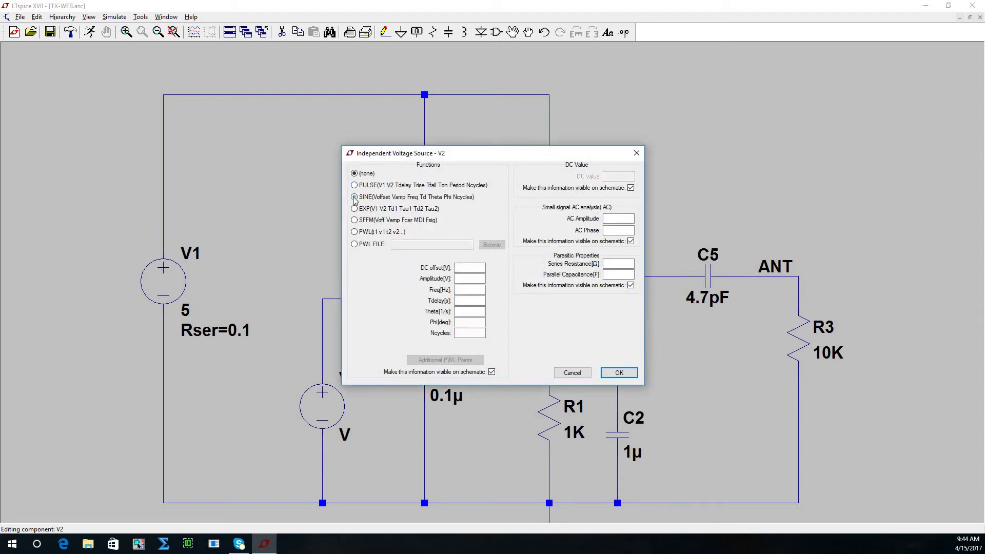
left_click(469, 268)
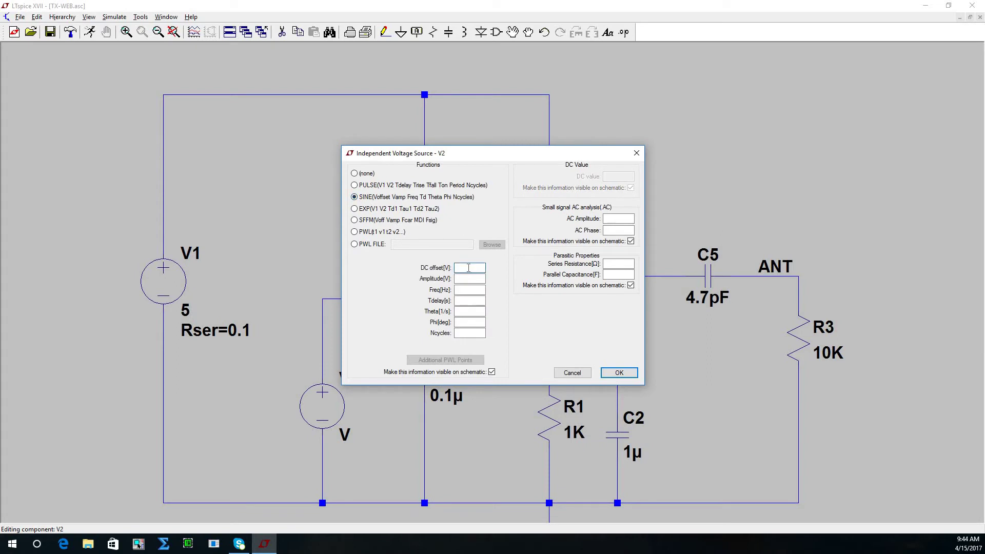
left_click(467, 280)
type("1")
left_click(468, 289)
left_click(615, 216)
left_click(622, 220)
Finish V2's AC amplitude of 1, then place an .ac oct 20 1Khz 1Ghz directive left of R2.
type("1")
left_click(619, 372)
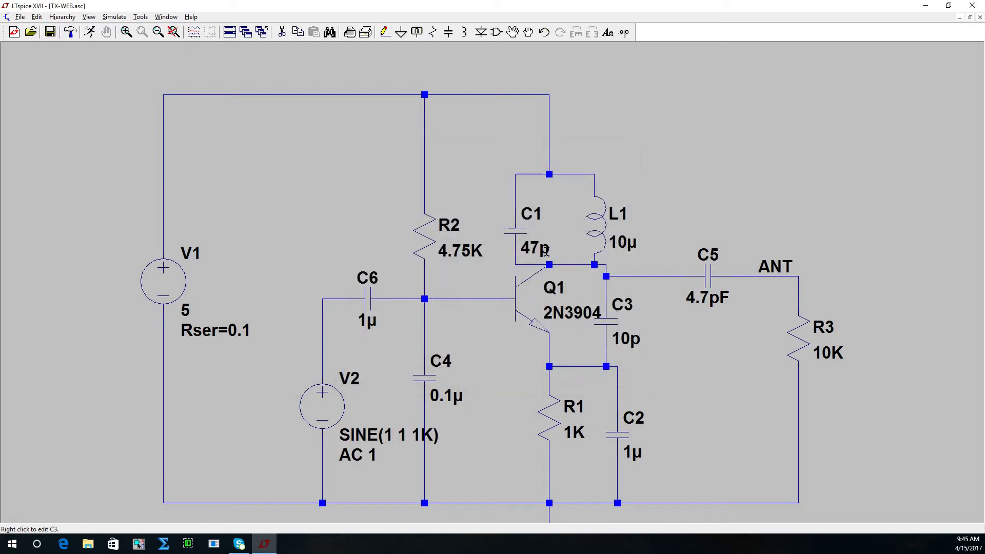
left_click(111, 19)
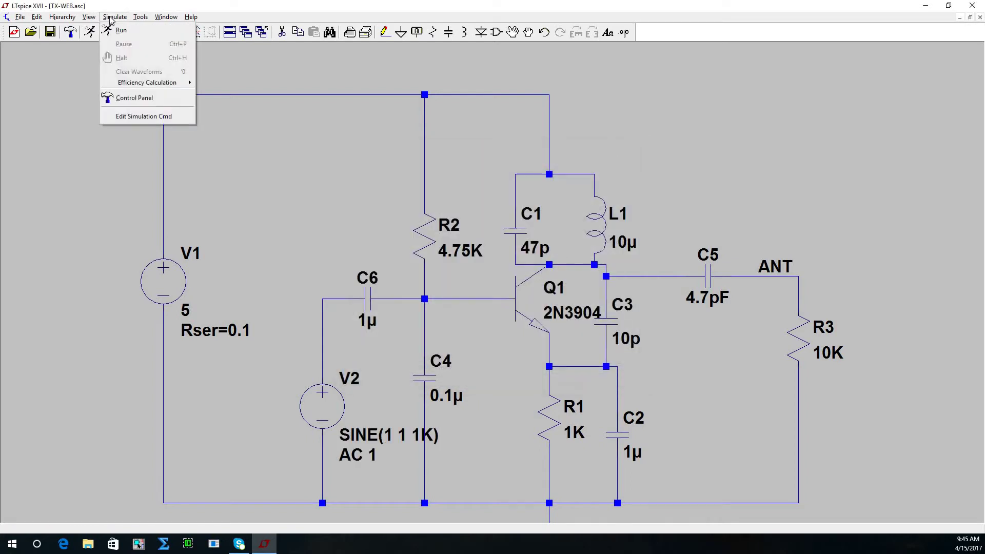
left_click(158, 116)
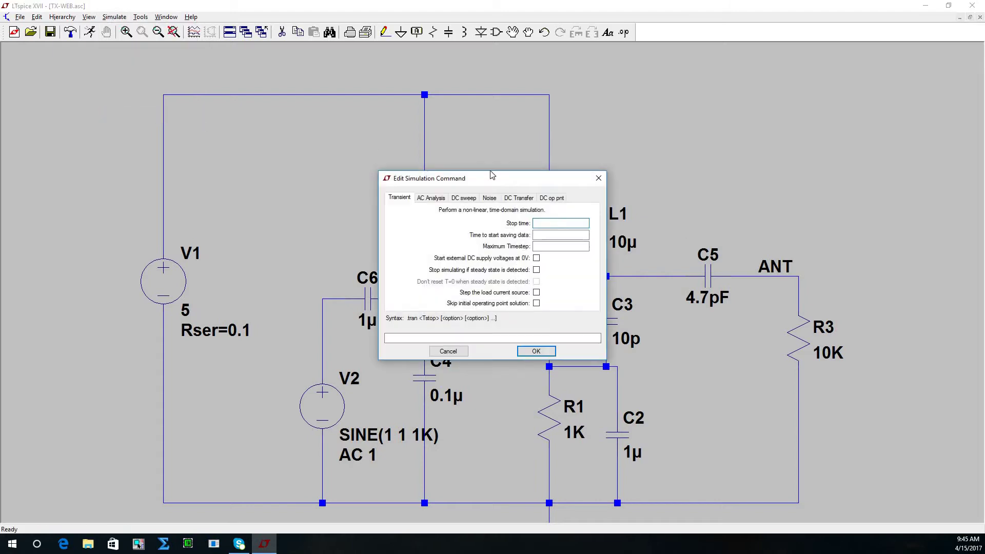
left_click(437, 198)
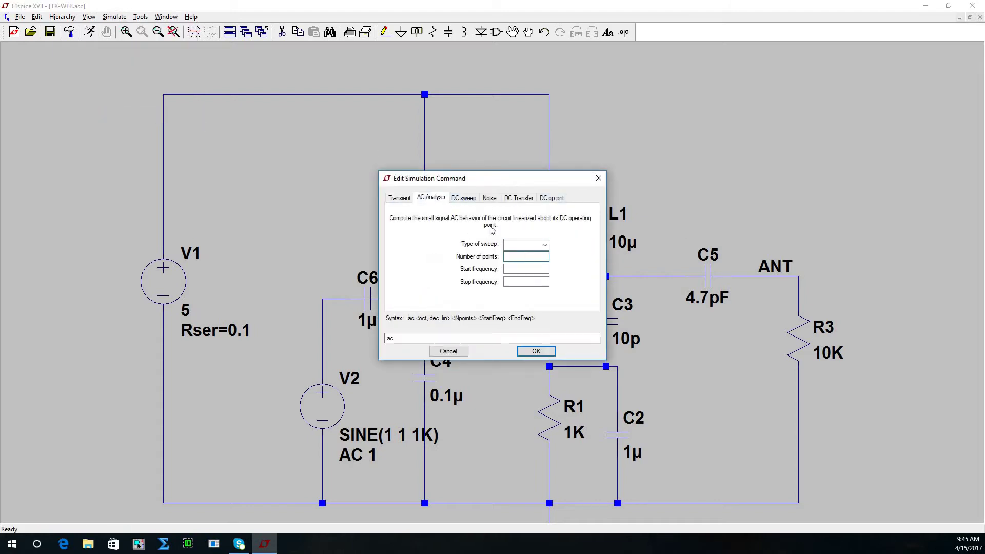
left_click(545, 245)
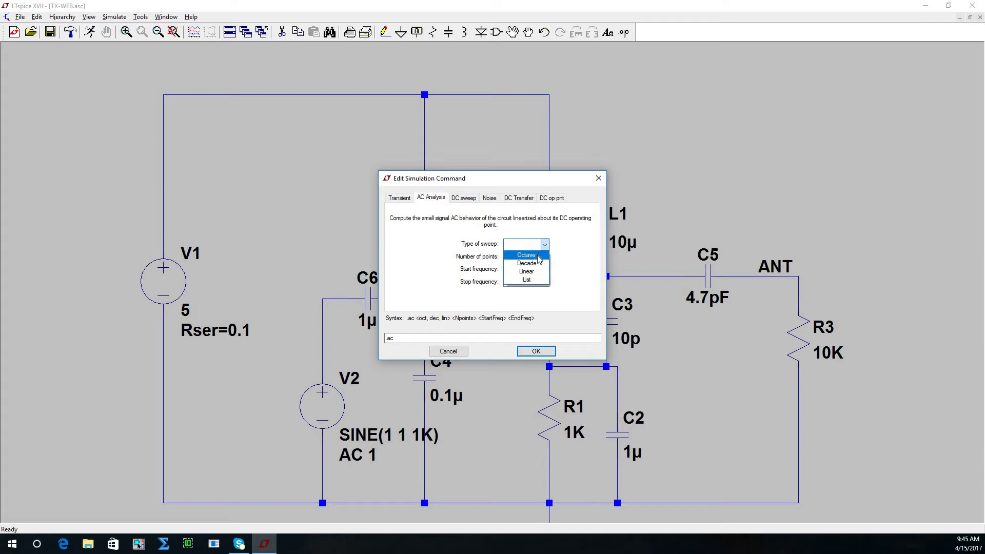
left_click(532, 256)
left_click(533, 256)
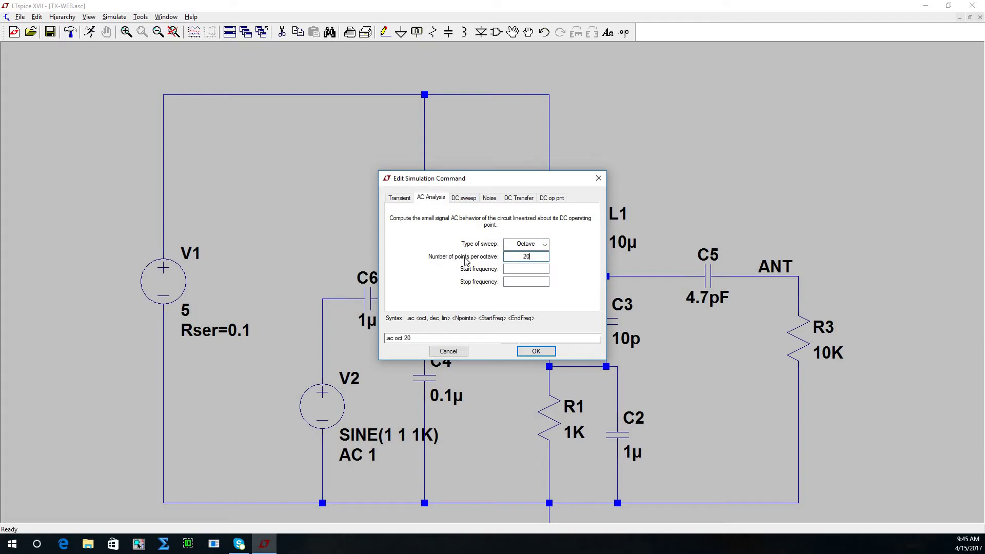
left_click(521, 267)
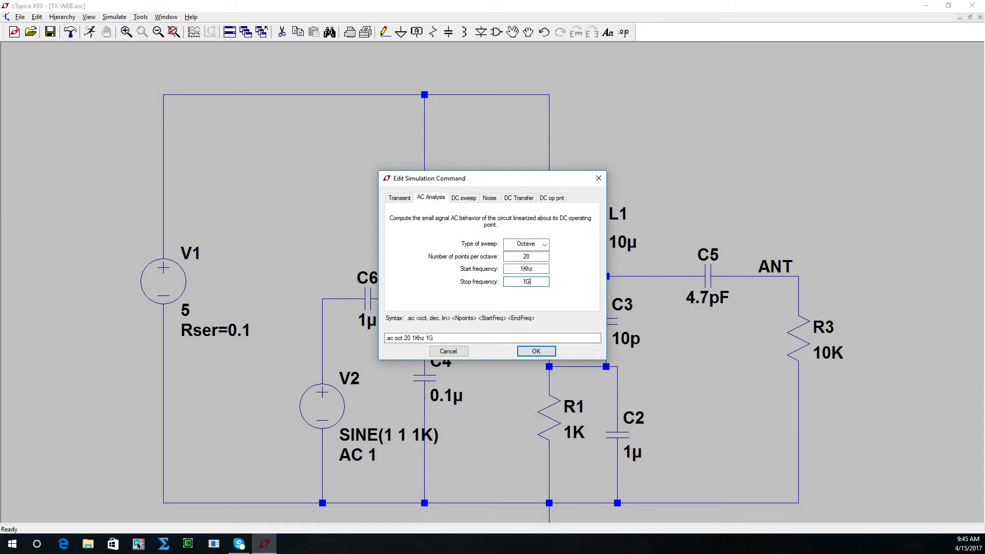
left_click(536, 350)
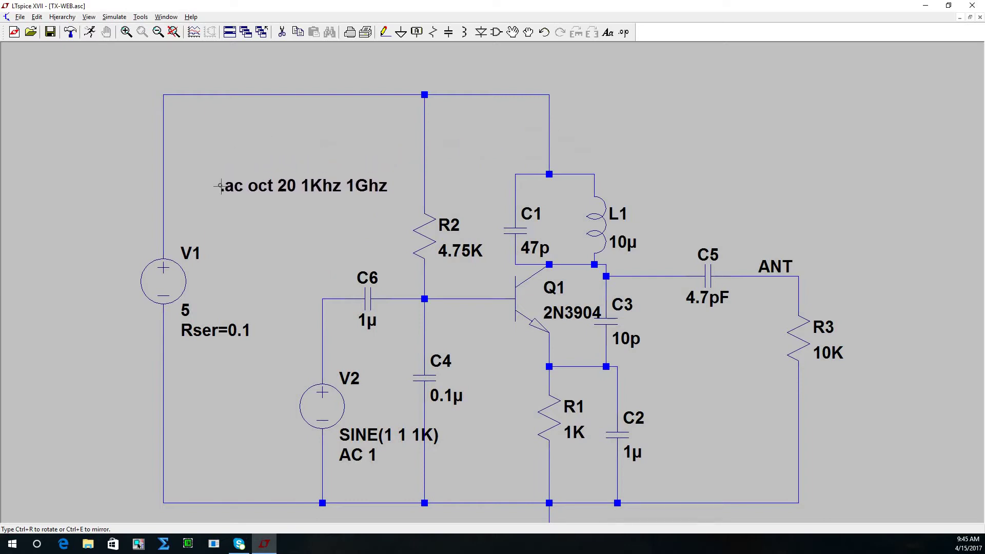
left_click(221, 186)
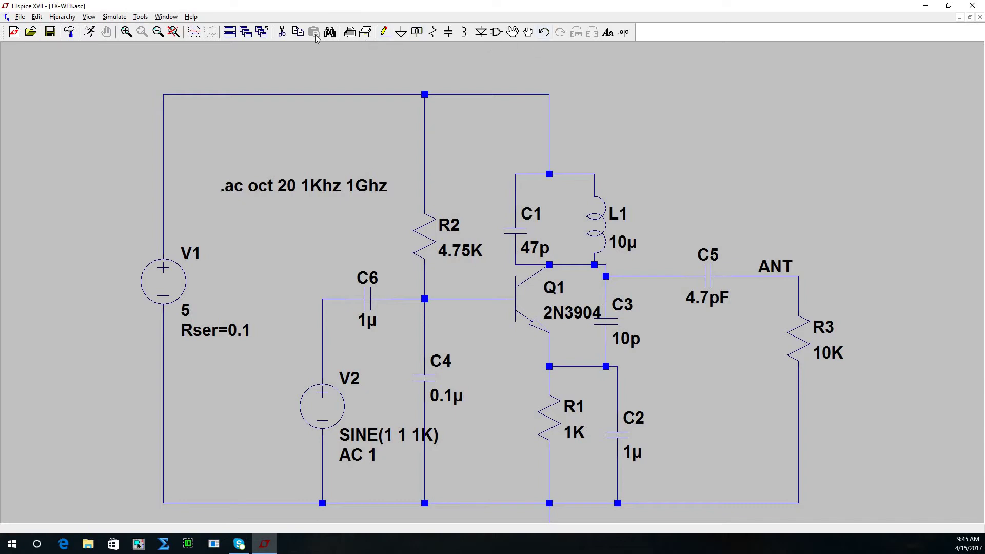
Run the AC sweep and plot V(ant), which peaks near 5.9 MHz at about 51 dB.
left_click(90, 33)
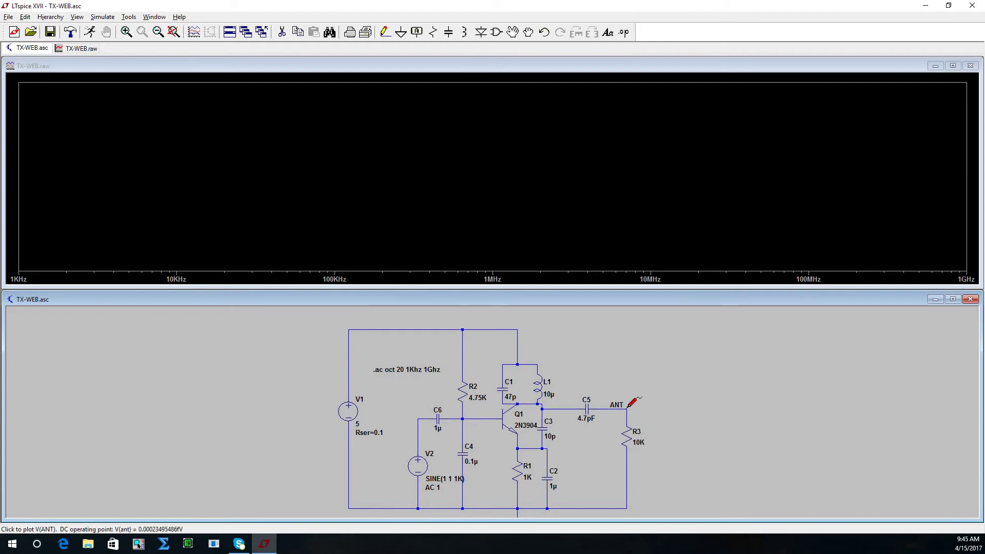
left_click(628, 406)
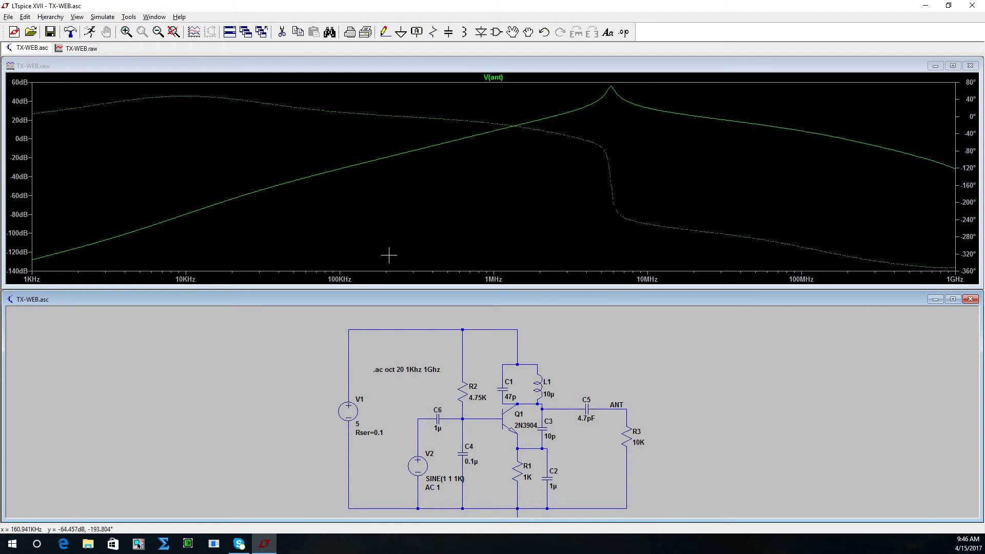
Change L1's inductance from 10µ to 100n and rerun, moving the V(ant) peak near 60 MHz.
double_click(394, 300)
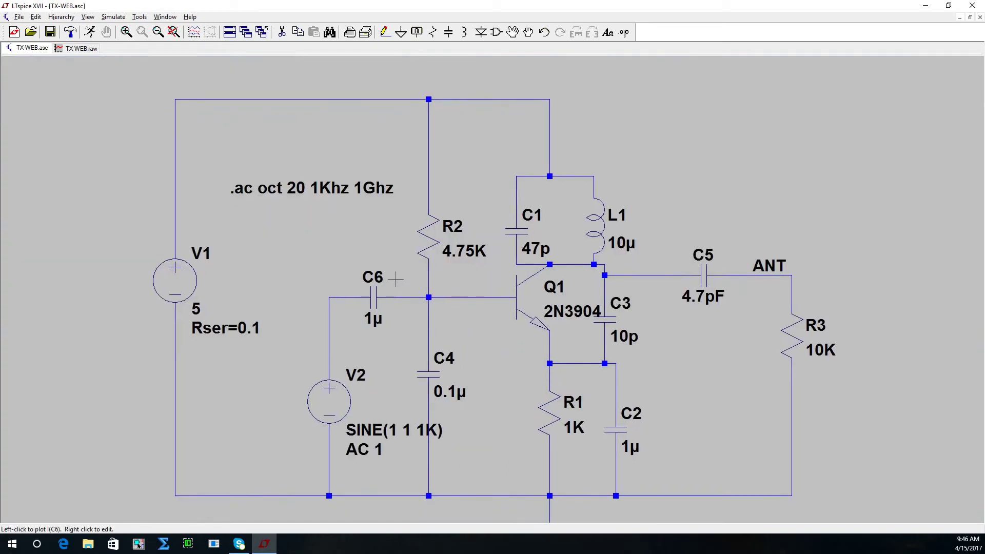
right_click(601, 235)
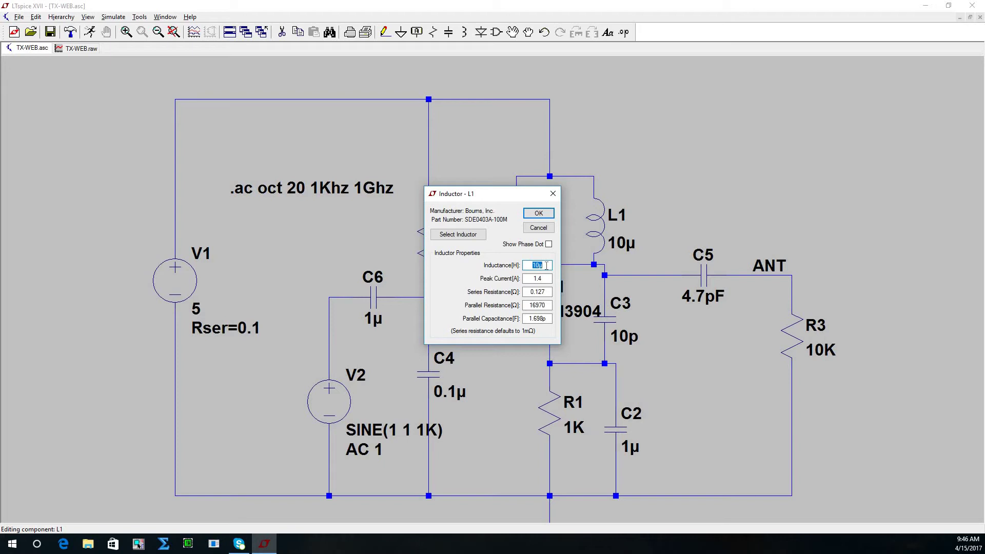
type("100n")
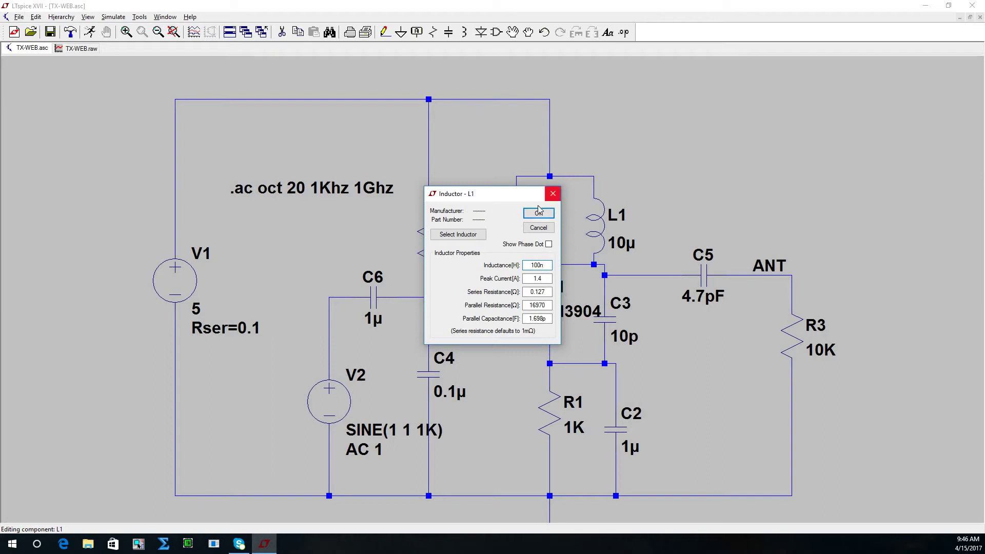
left_click(537, 214)
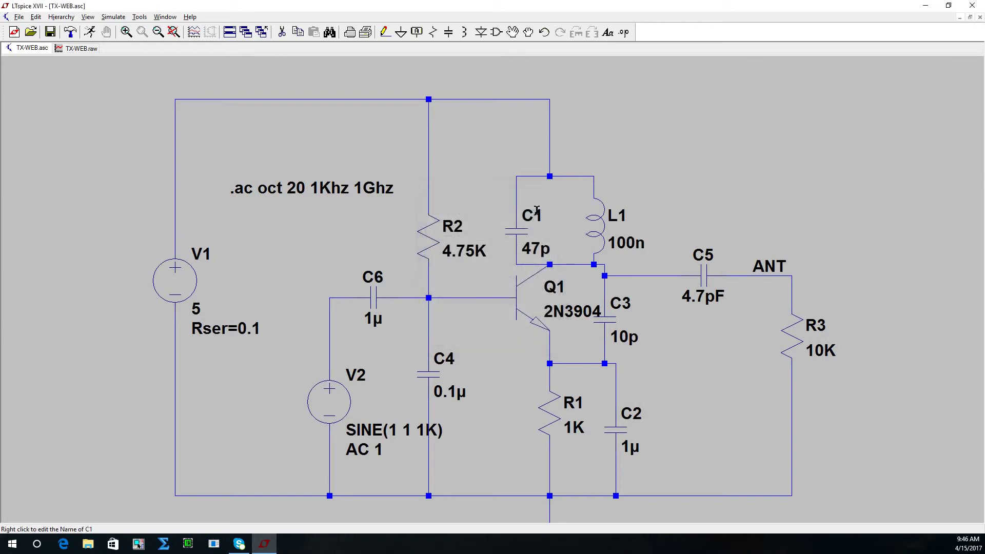
left_click(90, 32)
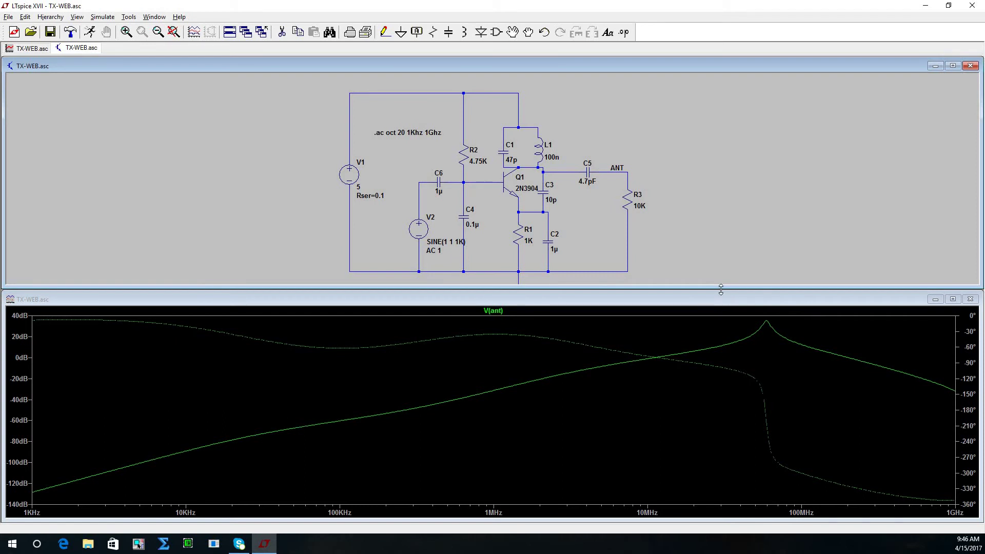
Enlarge the plot and put a cursor on the V(ant) peak at 58.88 MHz, 35.2 dB.
left_click_drag(721, 289, 723, 170)
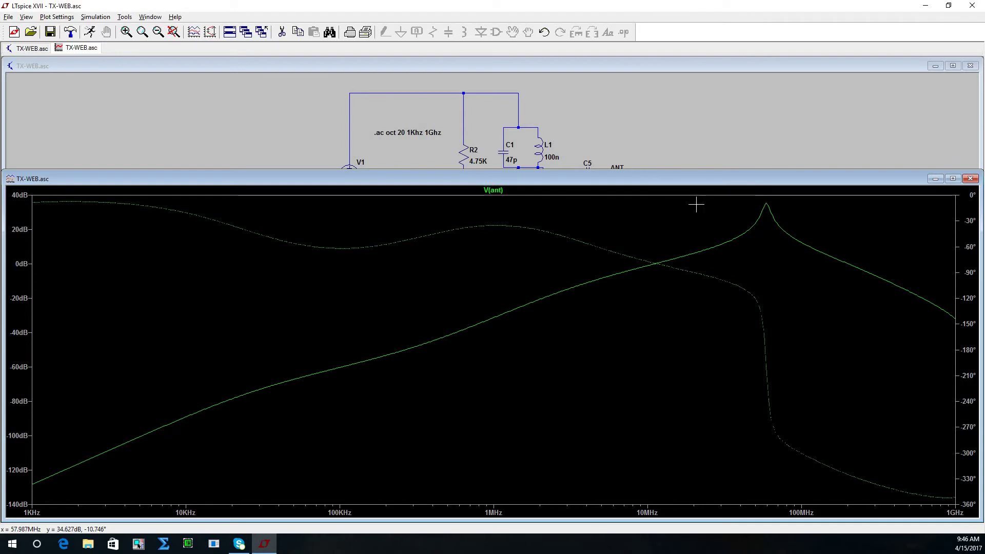
left_click(500, 192)
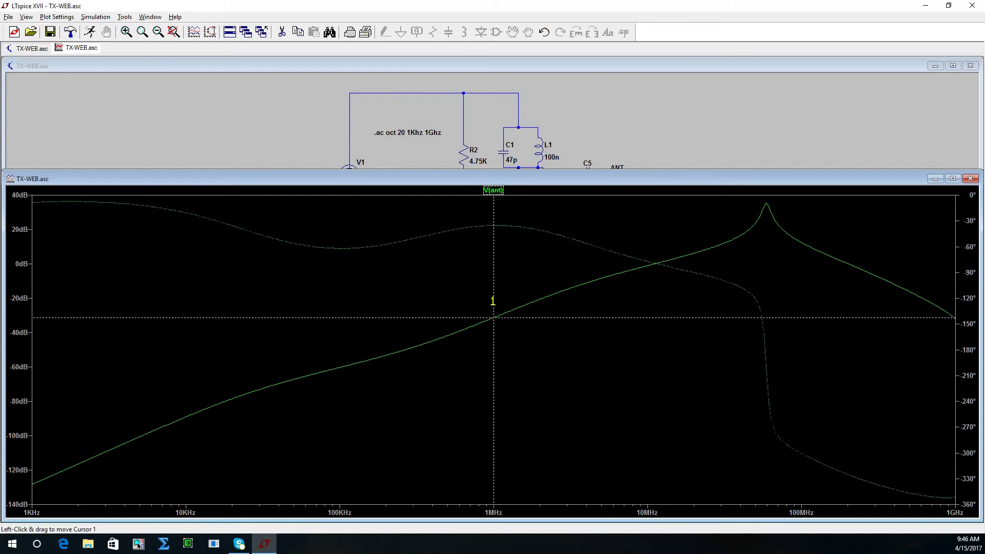
mouse_move(492, 301)
left_mouse_down()
mouse_move(636, 294)
mouse_move(766, 268)
left_mouse_up()
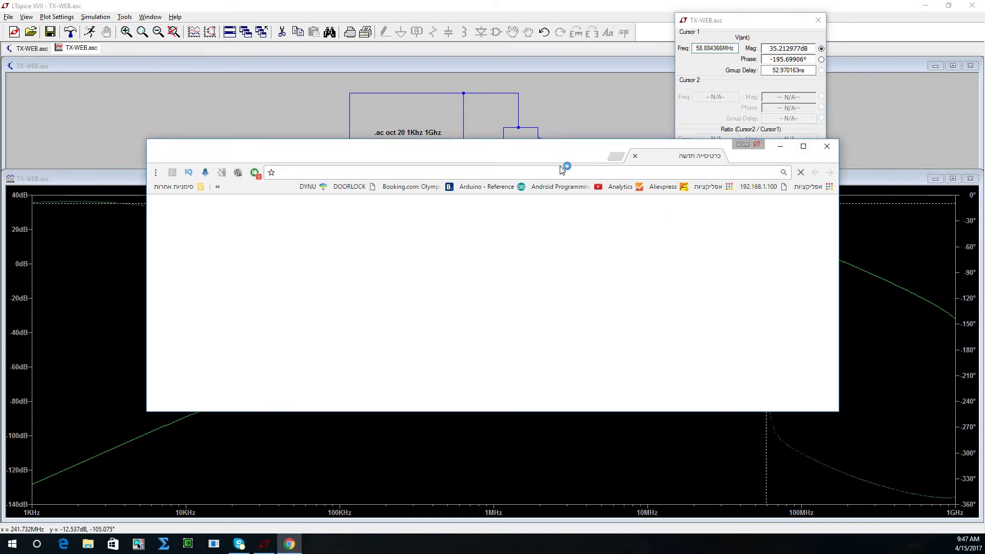
Search for 'LC resonance calculator' and open the Daycounter LC Resonance Calculator result.
left_click(505, 344)
type("LC ")
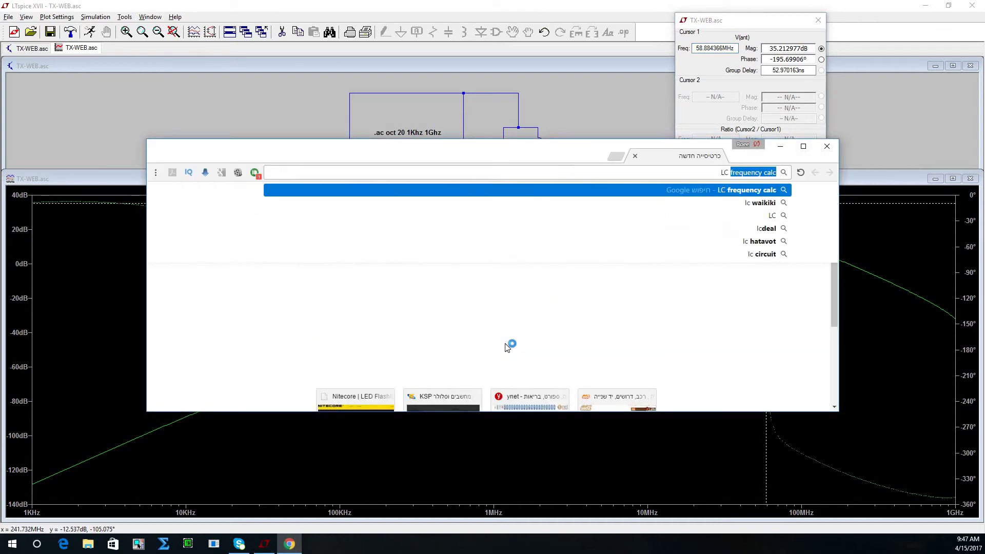
type("resonan")
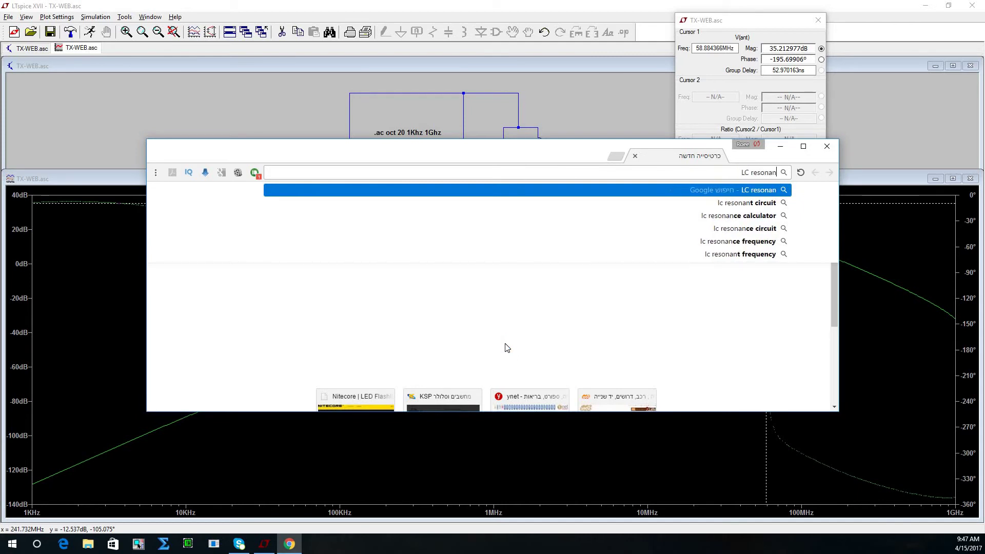
type("ce calcul")
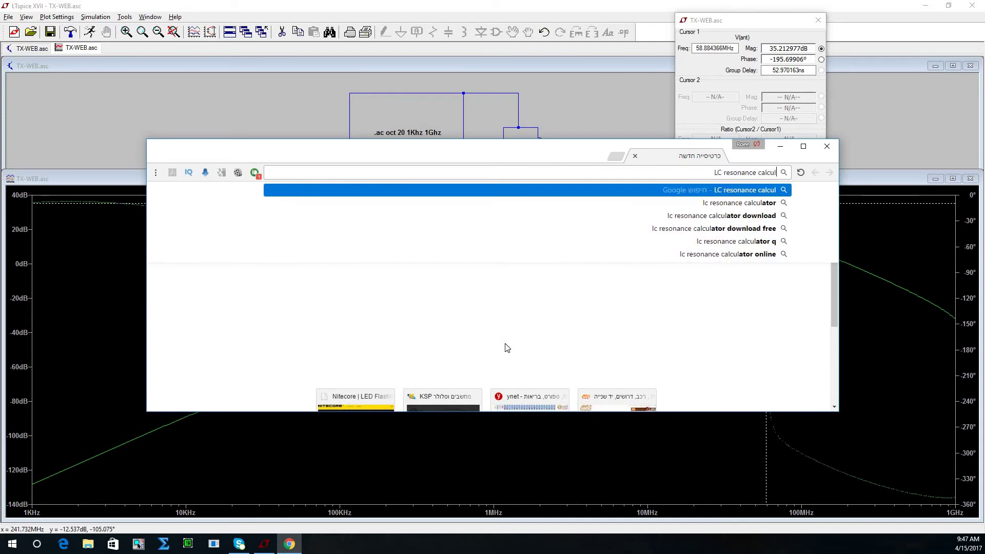
type("ator")
key("Return")
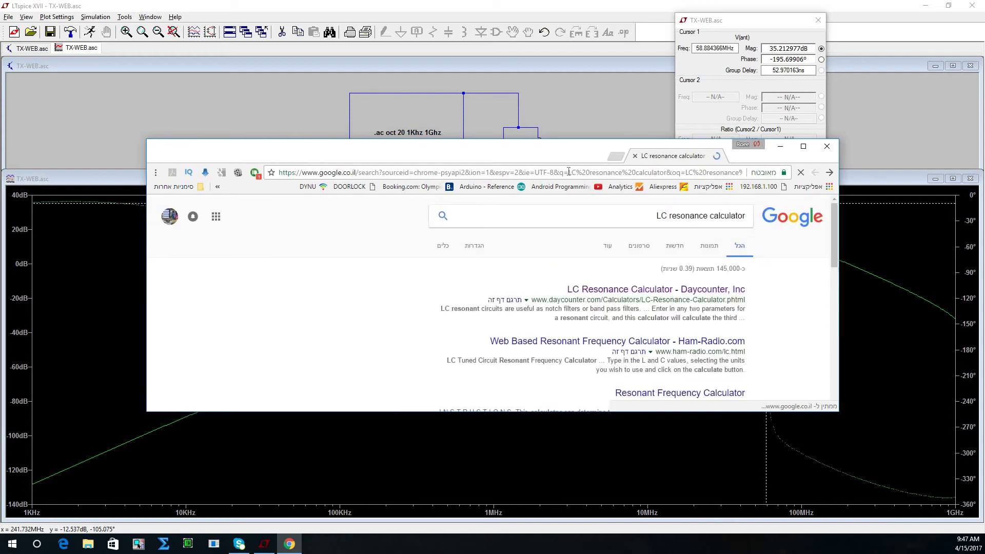
left_click(621, 290)
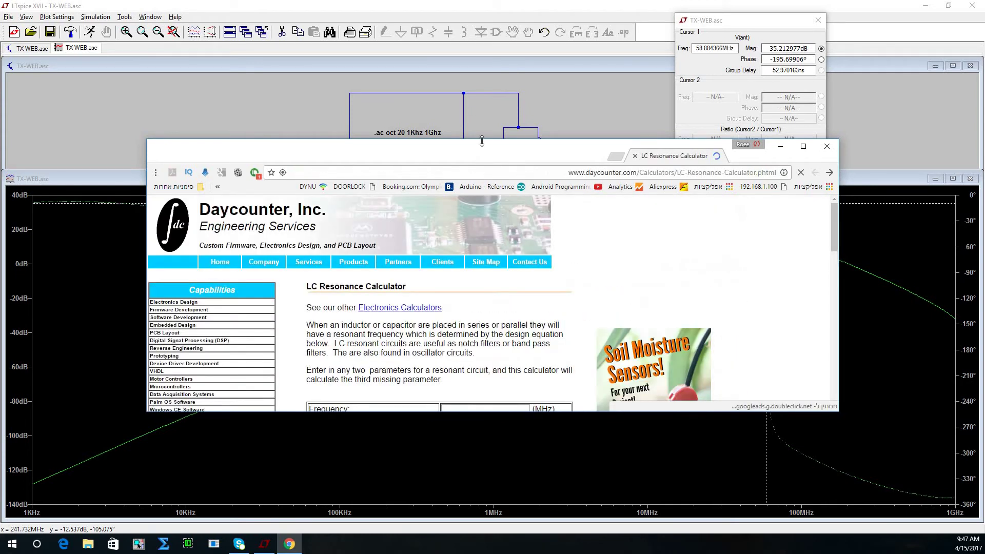
Compute the resonant frequency for 47 pF and 100 nH, selecting the 73.4 MHz result.
left_click_drag(482, 139, 528, 179)
left_click_drag(546, 136, 554, 97)
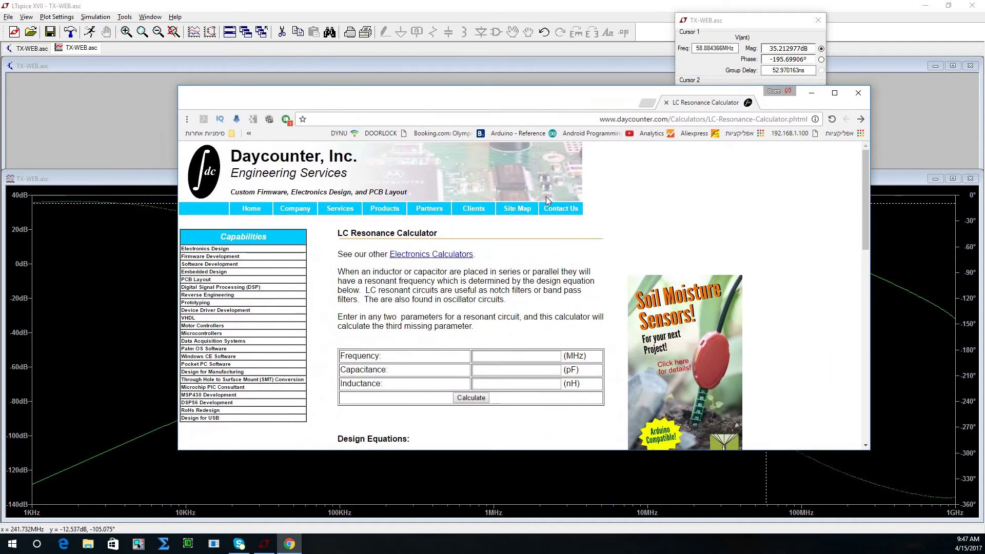
left_click(498, 356)
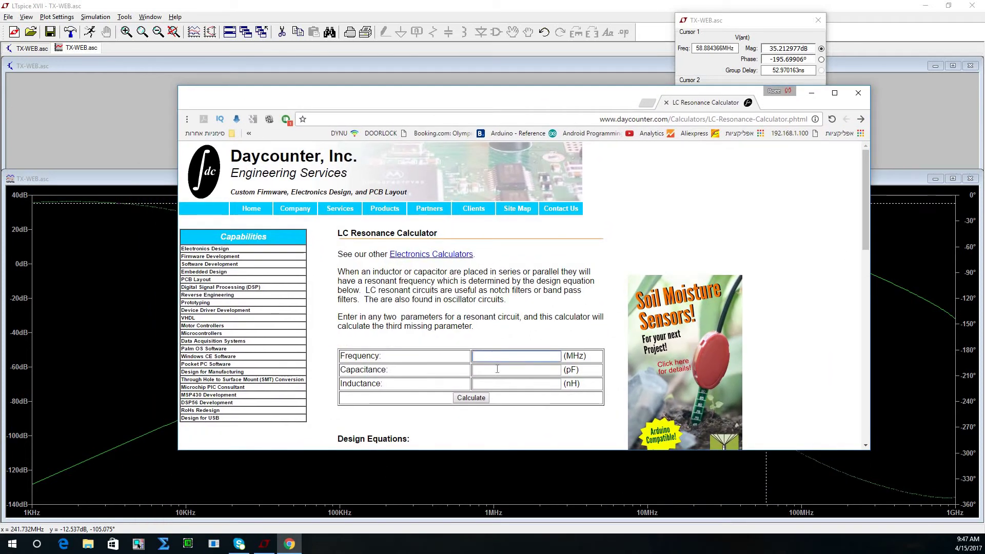
left_click(497, 369)
type("47")
left_click(495, 384)
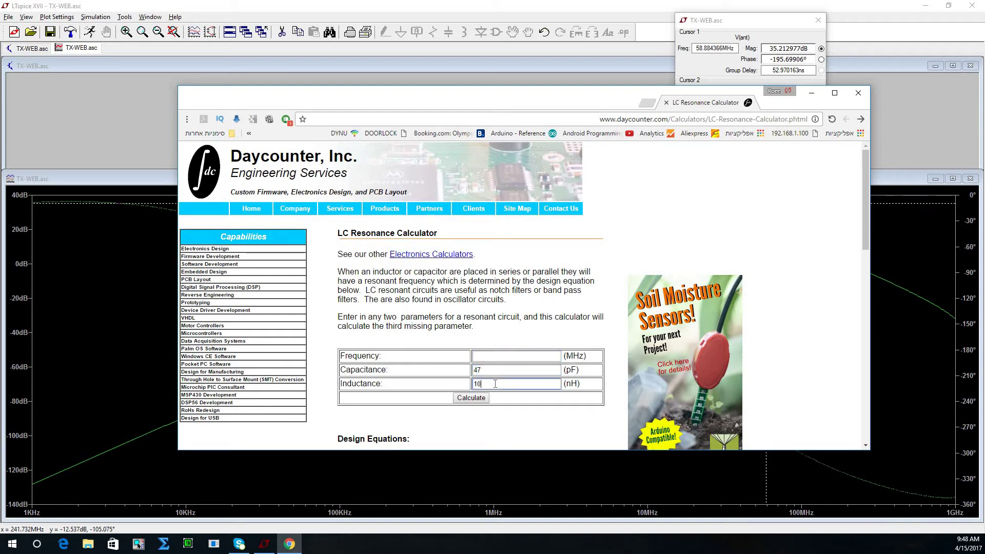
type("100")
left_click(471, 399)
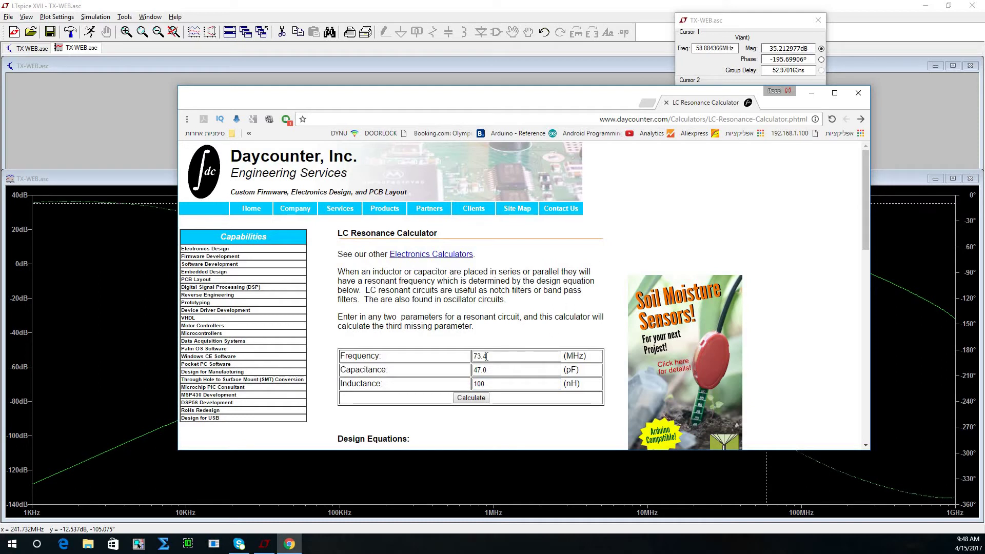
left_click_drag(491, 356, 473, 356)
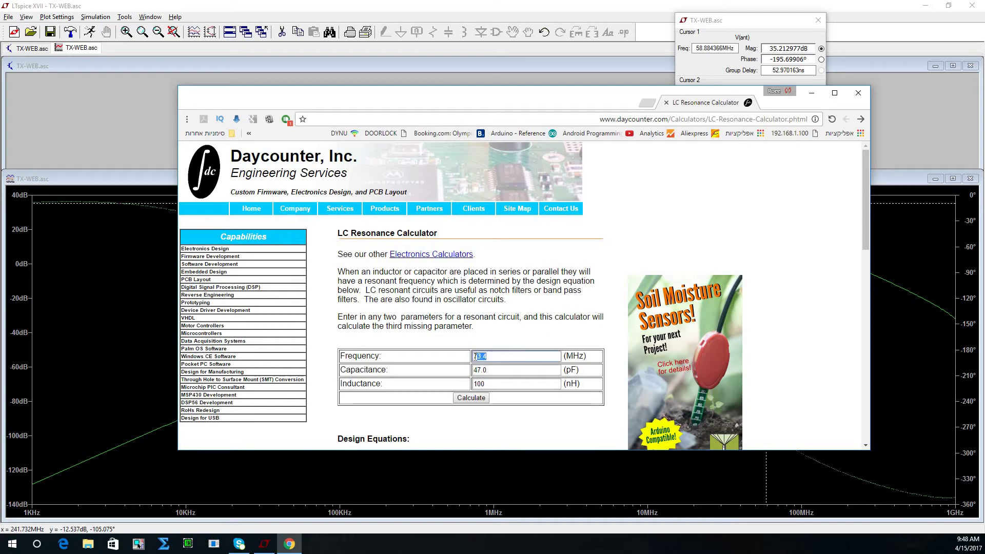
Bring LTspice back and shrink the plot so the full schematic shows above V(ant).
left_click(600, 5)
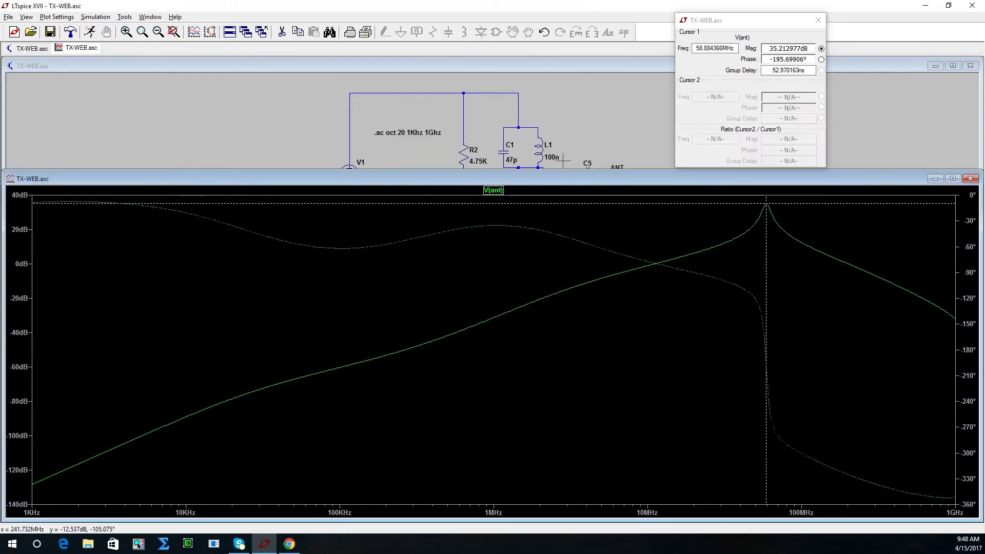
left_click_drag(561, 170, 554, 263)
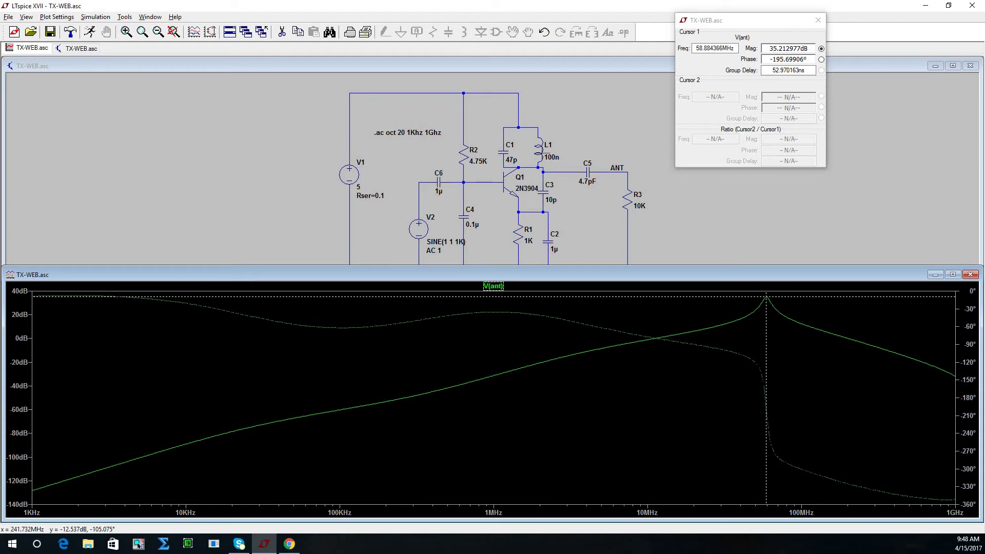
Set L1's inductance to 50n, rerun the simulation, and follow the shifted V(ant) peak with the cursor.
right_click(539, 150)
left_click(541, 265)
left_click_drag(540, 264, 508, 265)
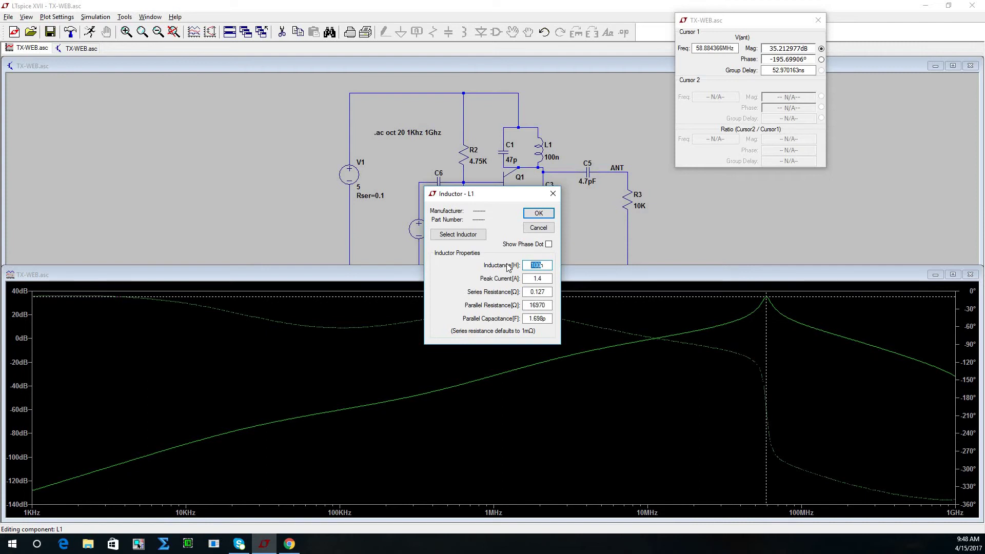
type("50")
left_click(529, 210)
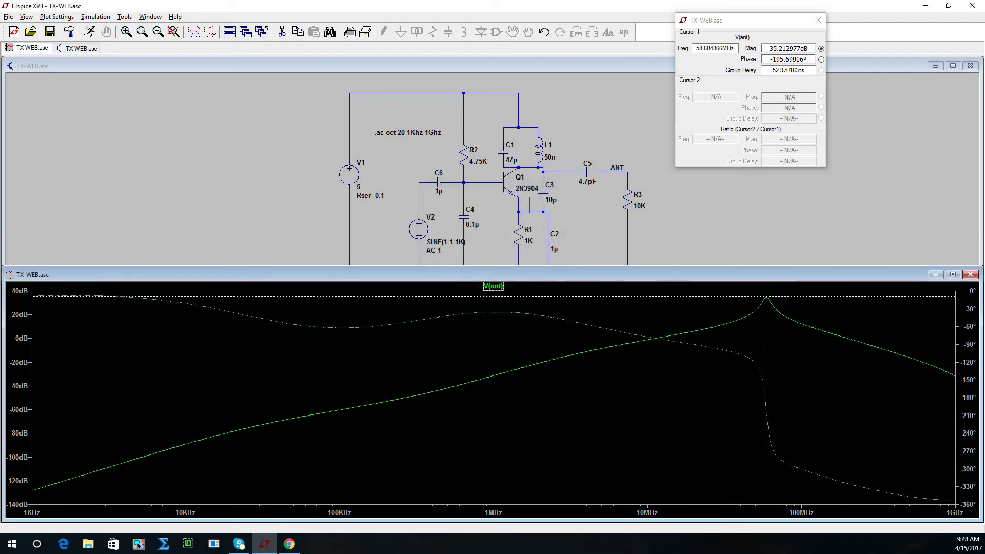
left_click(91, 32)
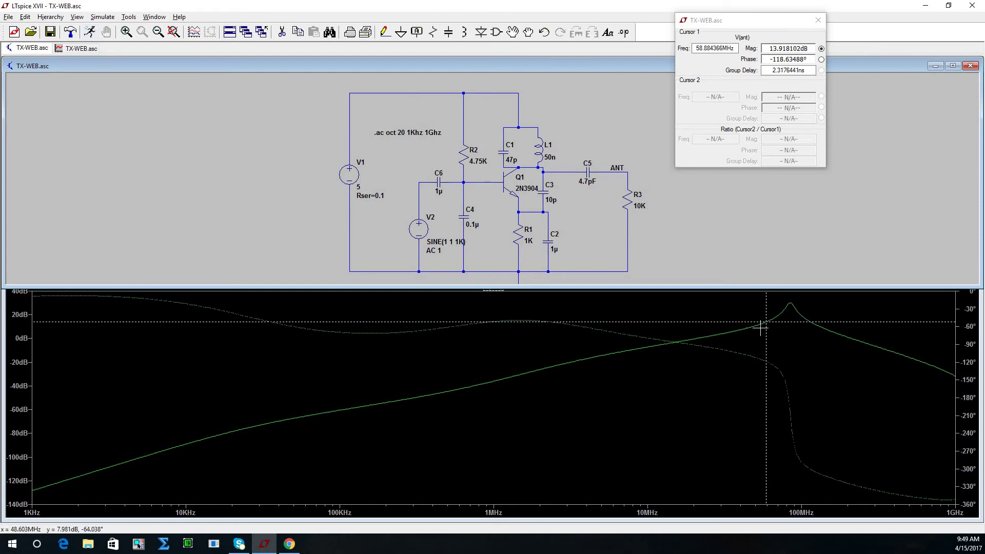
left_click_drag(766, 326, 790, 330)
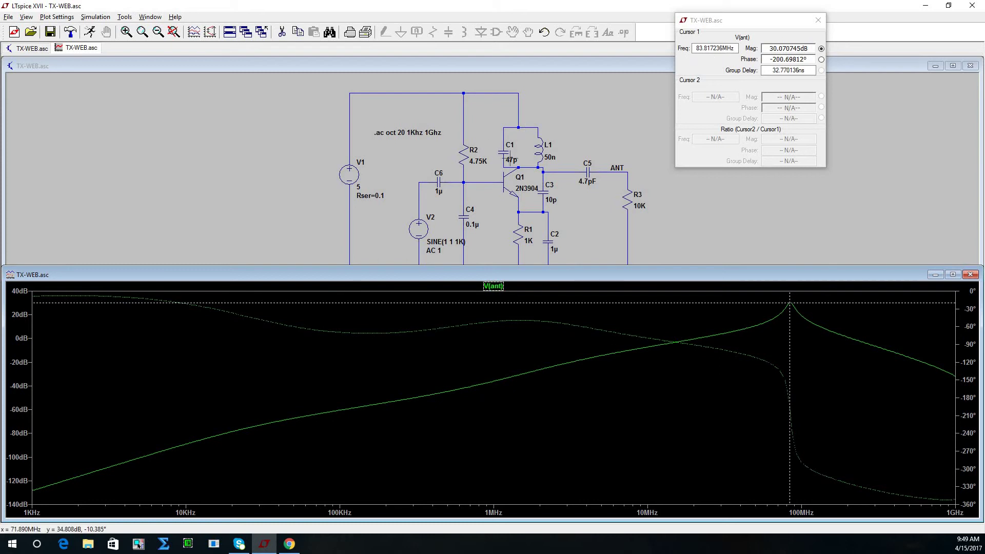
Change C1's value to 22p, rerun, and move Cursor 1 to the peak near 105.5 MHz.
right_click(512, 160)
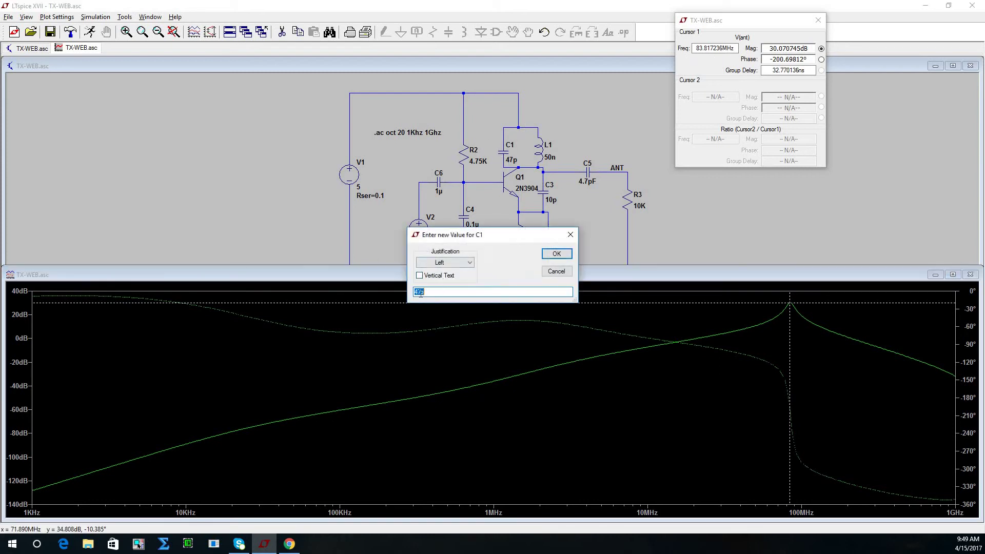
left_click_drag(420, 293, 395, 297)
key("Return")
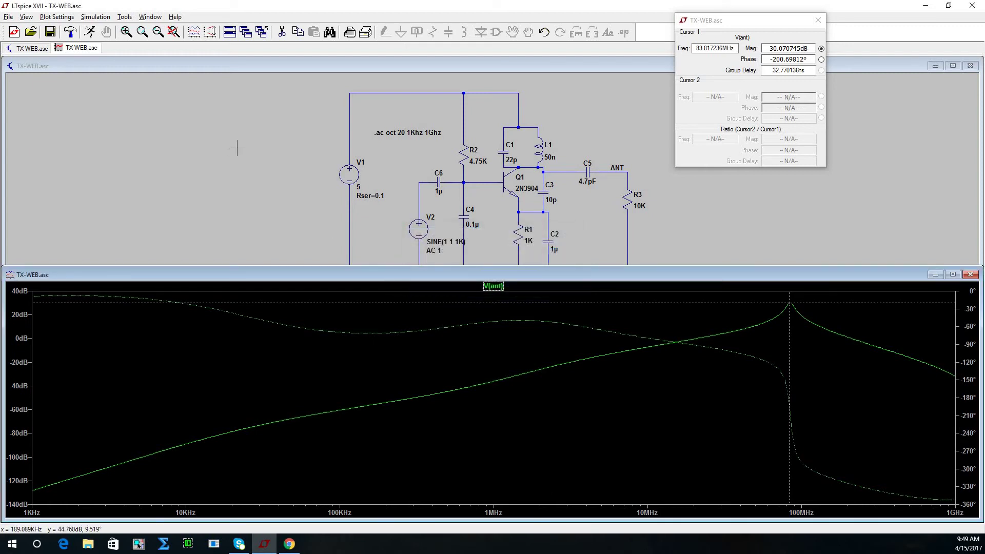
left_click(90, 32)
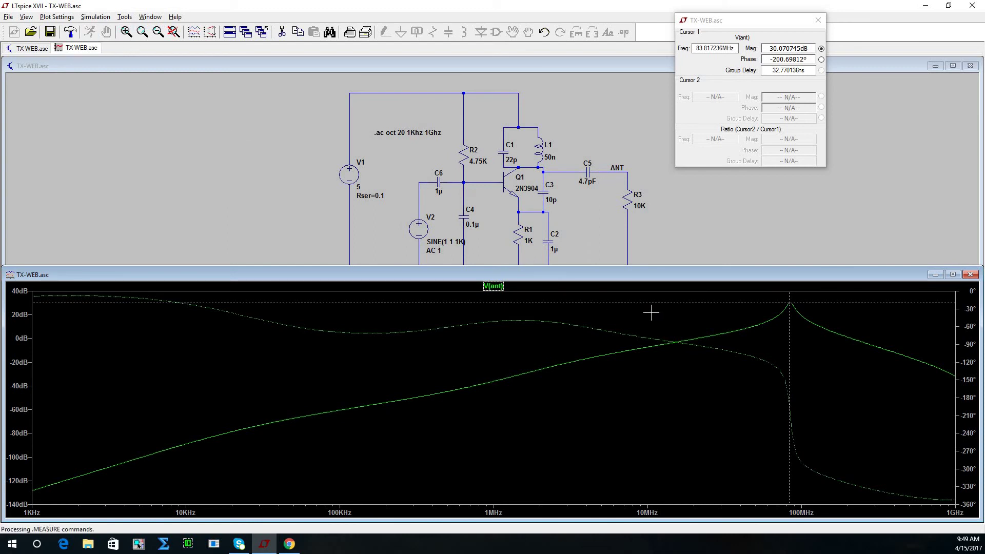
left_click(790, 301)
left_click_drag(789, 301, 804, 306)
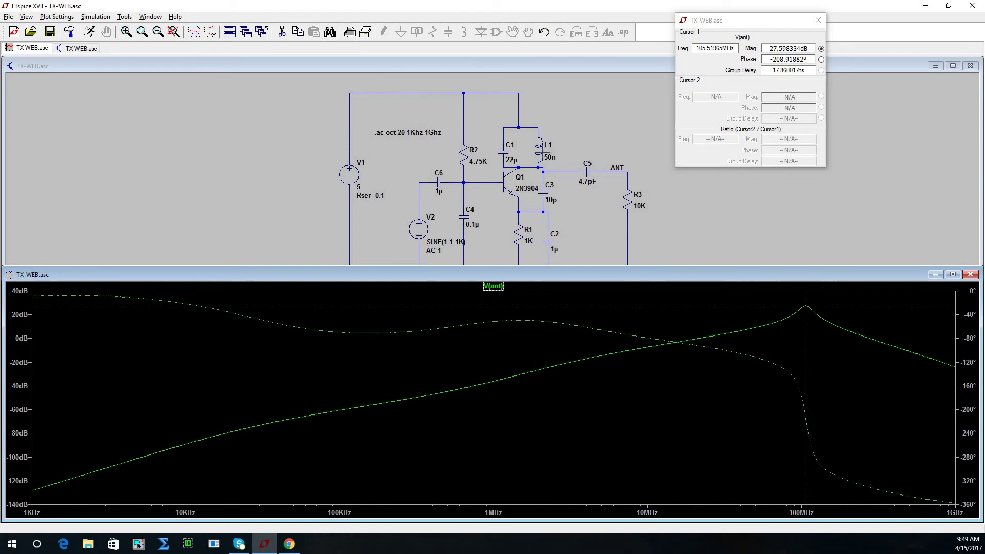
Set L1 to 25n, rerun the sweep, and move the cursor onto the shifted resonance peak.
right_click(541, 153)
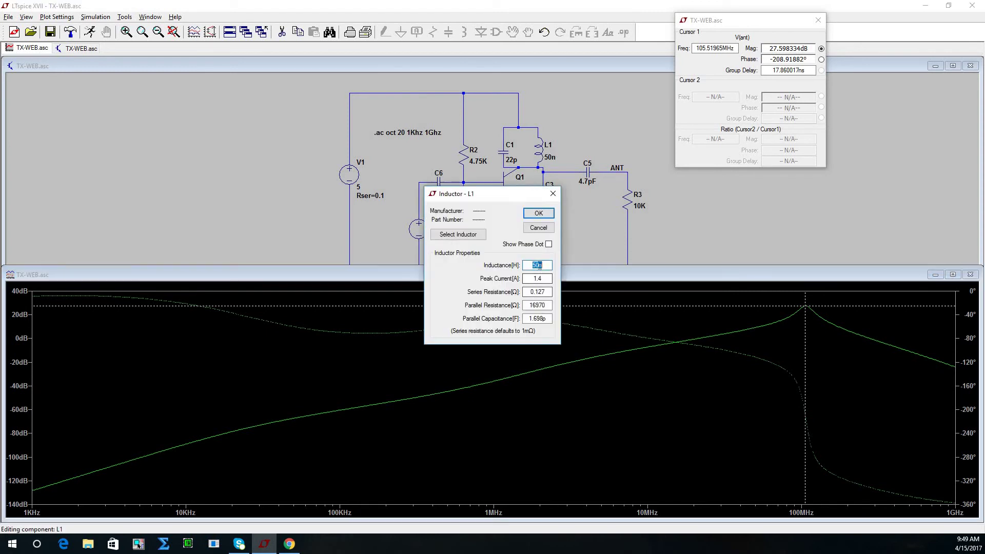
left_click(537, 266)
key("BackSpace")
key("BackSpace")
type("25")
left_click(549, 214)
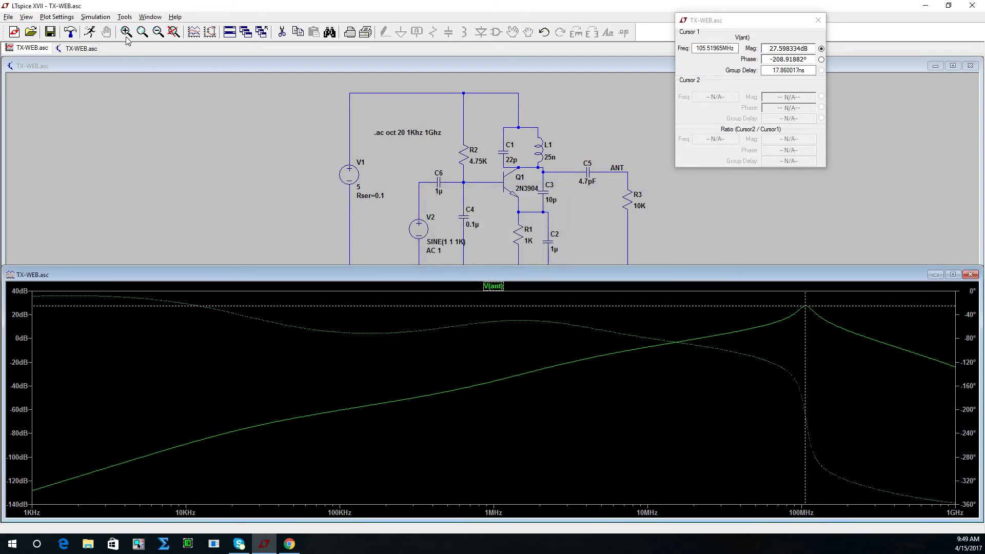
left_click(90, 31)
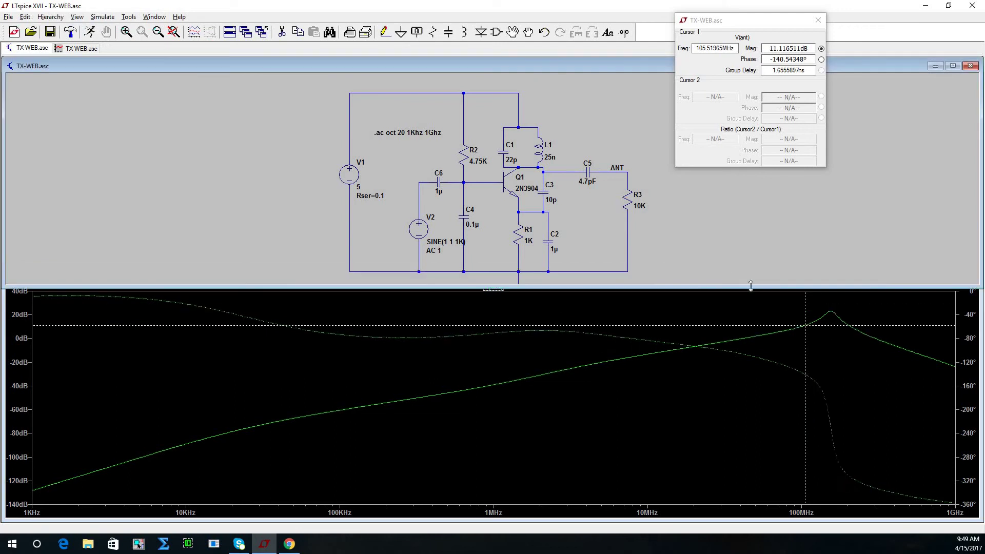
left_click_drag(805, 300, 830, 301)
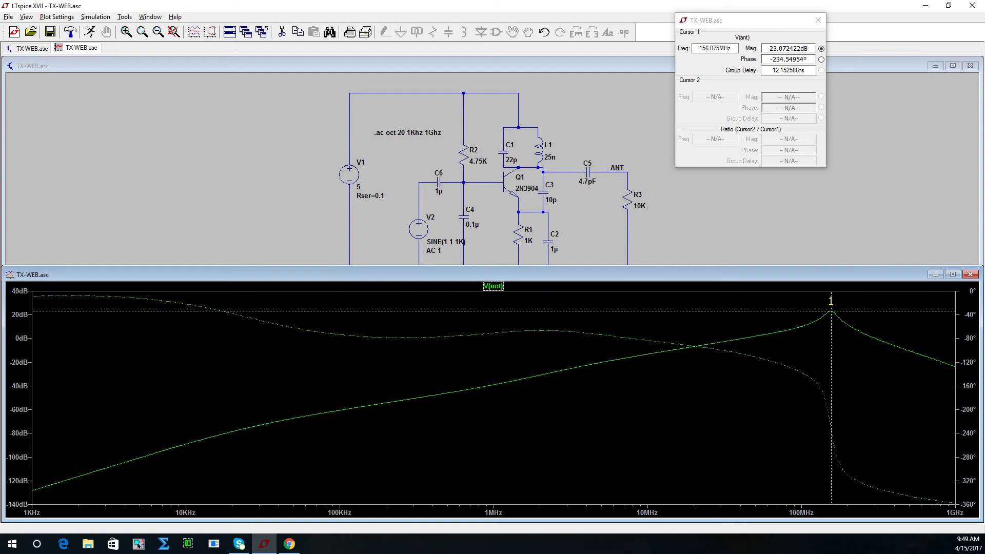
Change L1 to 33n, rerun, and place the cursor on the 132.8 MHz V(ant) peak.
left_click(701, 48)
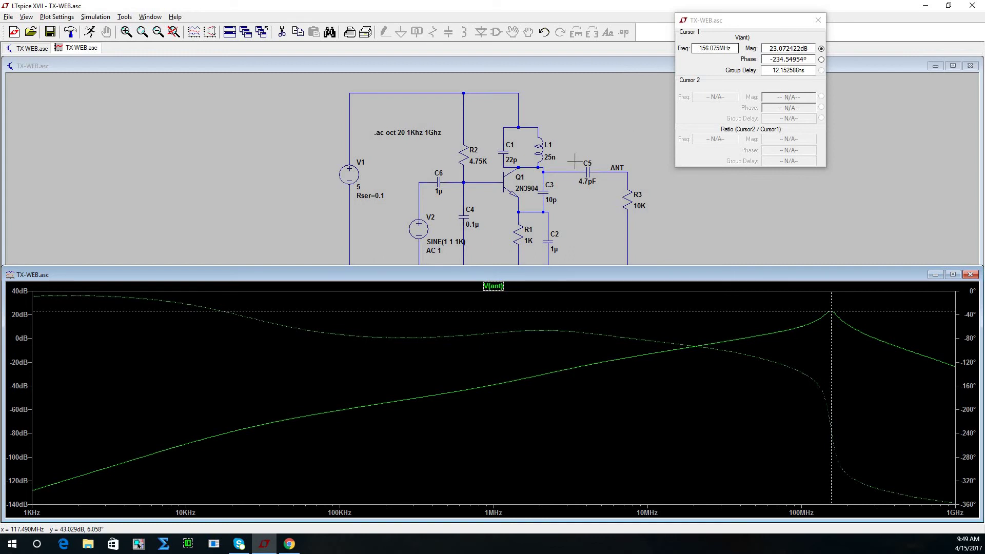
right_click(550, 157)
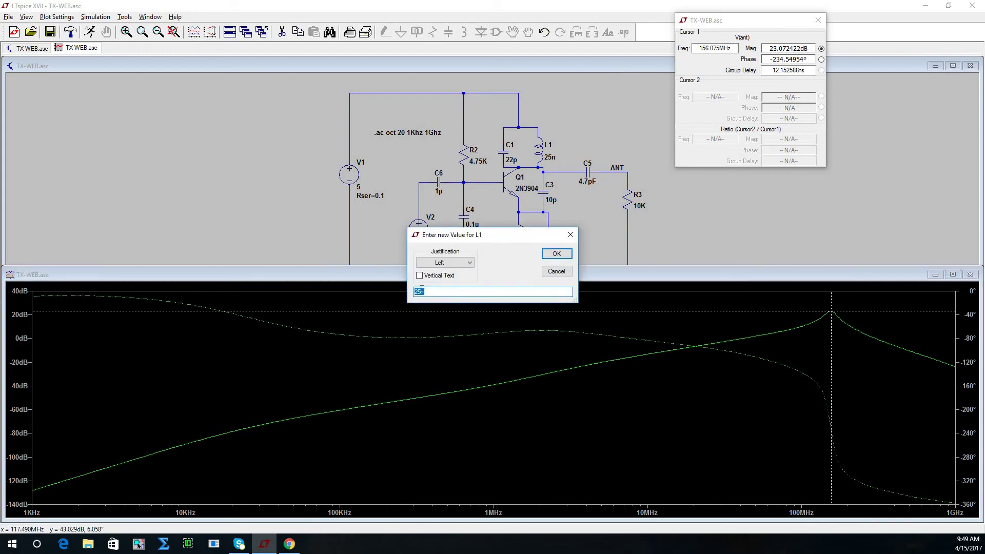
left_click_drag(421, 291, 404, 296)
type("33n")
left_click(556, 253)
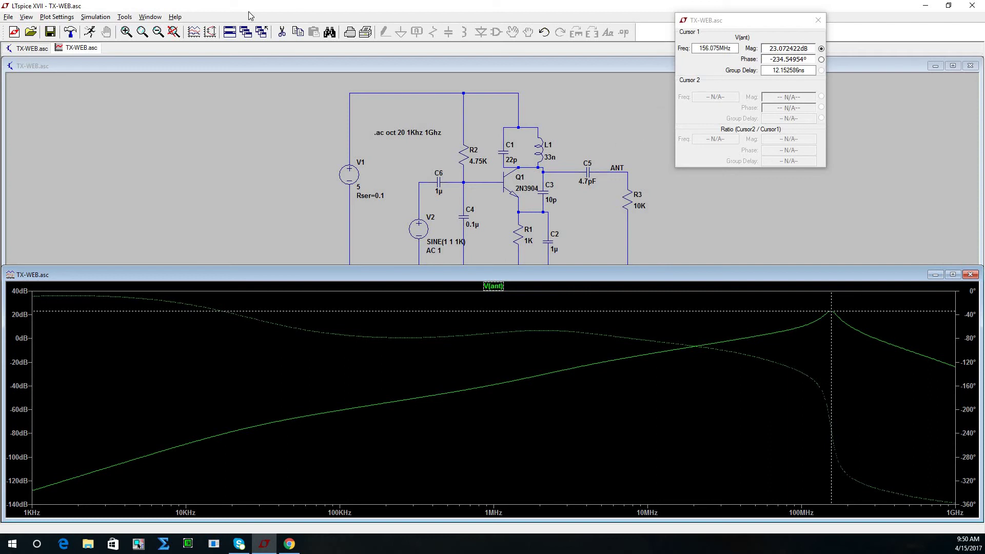
left_click(90, 33)
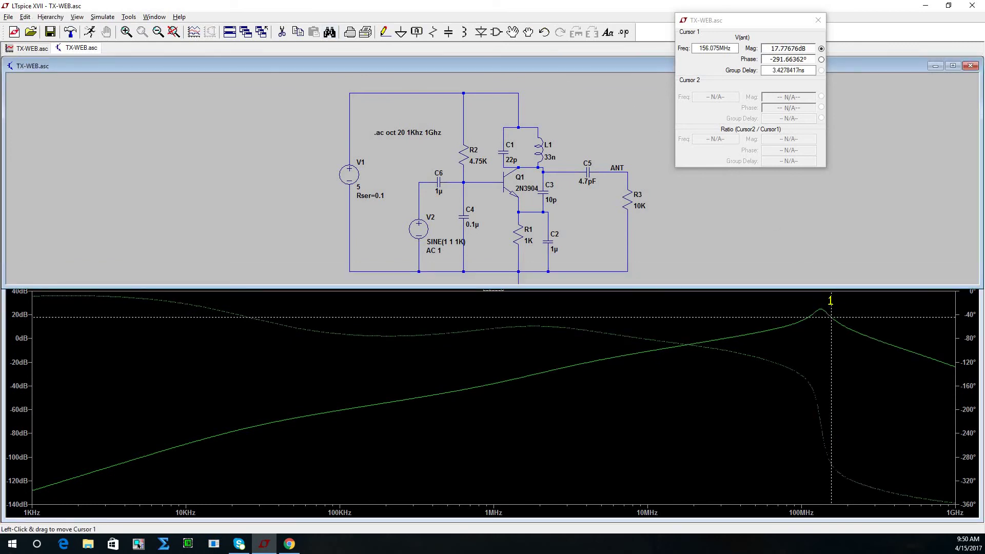
left_click_drag(830, 314, 820, 309)
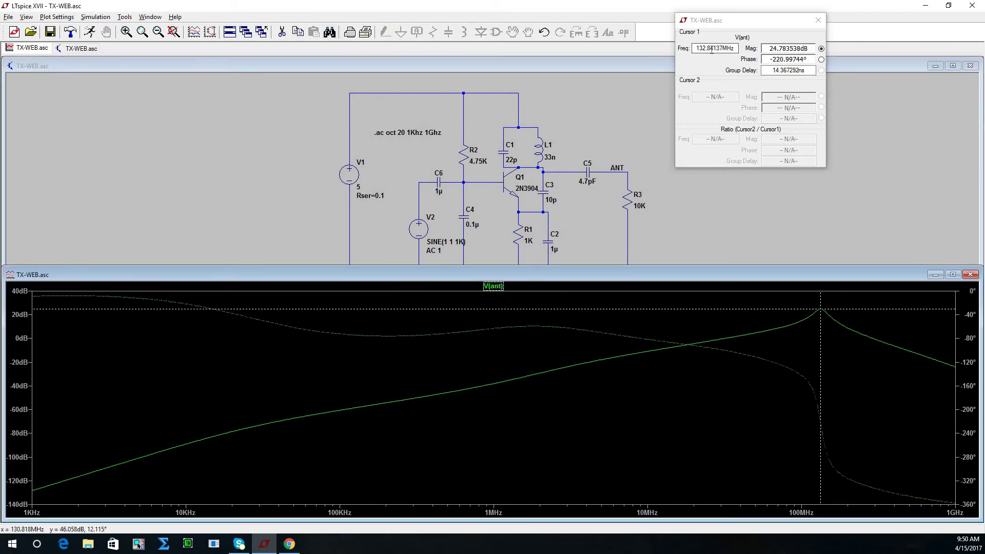
Set C1 to 33p, rerun, and move the cursor to the peak near 119 MHz.
right_click(512, 160)
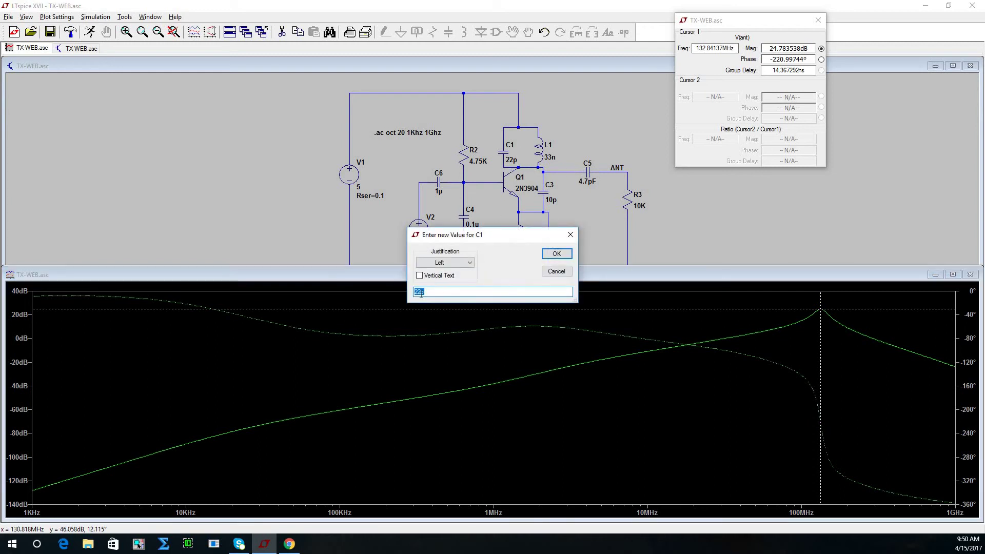
left_click_drag(420, 293, 413, 292)
key("Return")
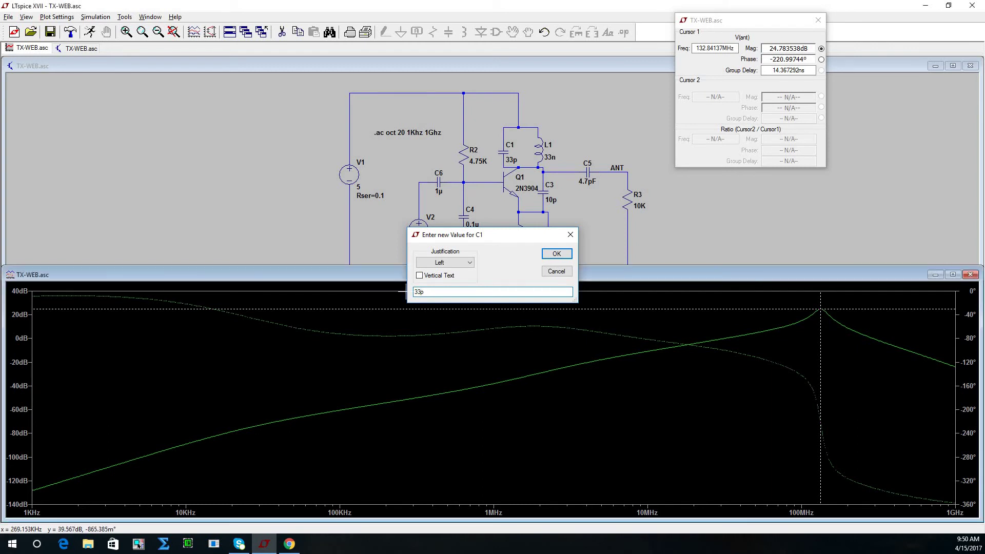
left_click(90, 33)
left_click_drag(821, 298, 813, 297)
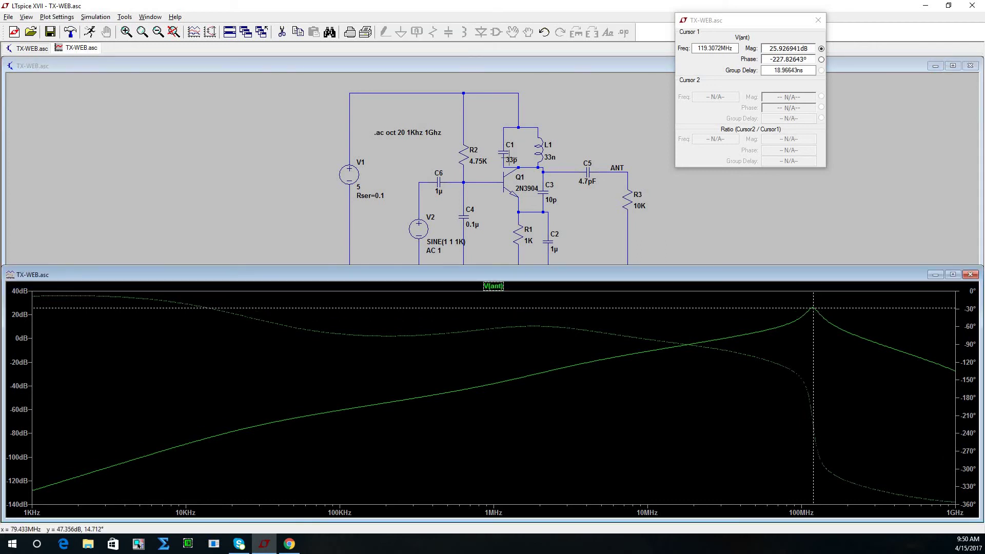
Change C1 to 47p and place the cursor on the new peak at about 104.7 MHz.
right_click(511, 159)
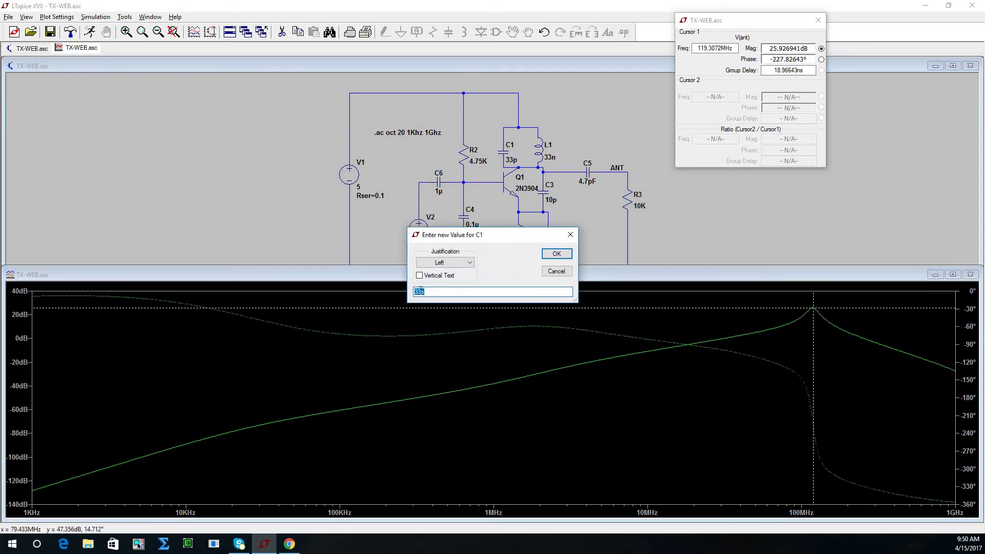
left_click_drag(421, 289, 403, 290)
type("47p")
key("Return")
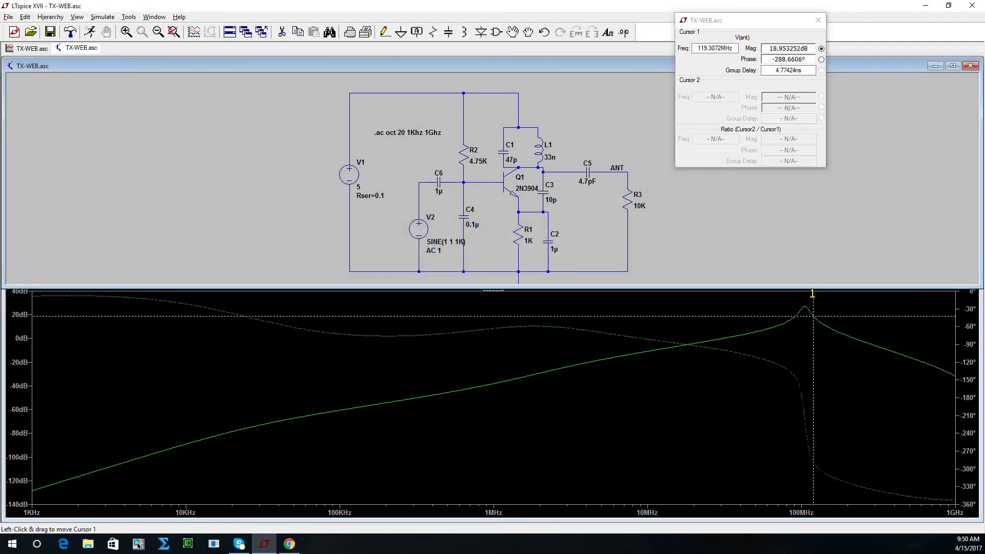
left_click_drag(813, 292, 804, 306)
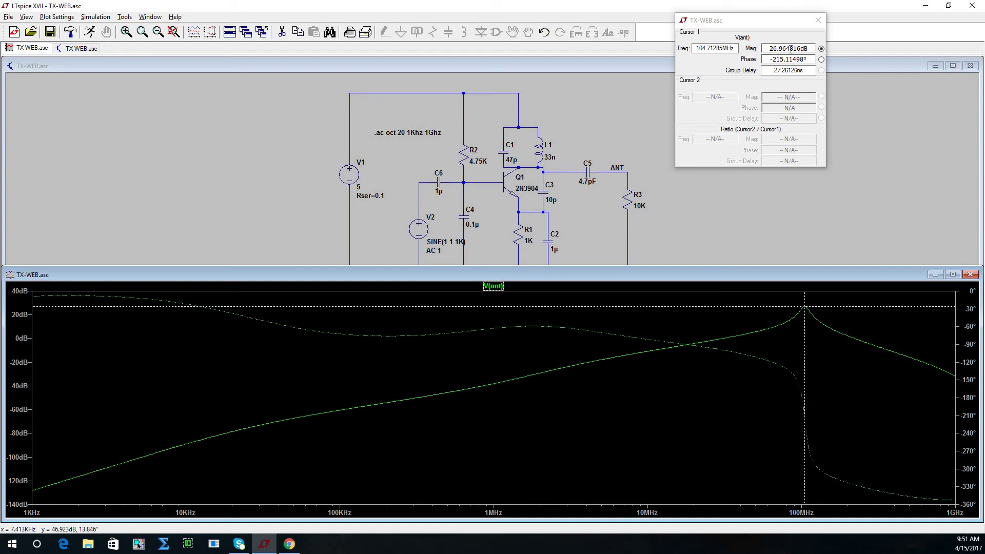
In Chrome, search 'db to power caluclator' and open Daycounter's Decibel Calculator.
key("alt+Tab")
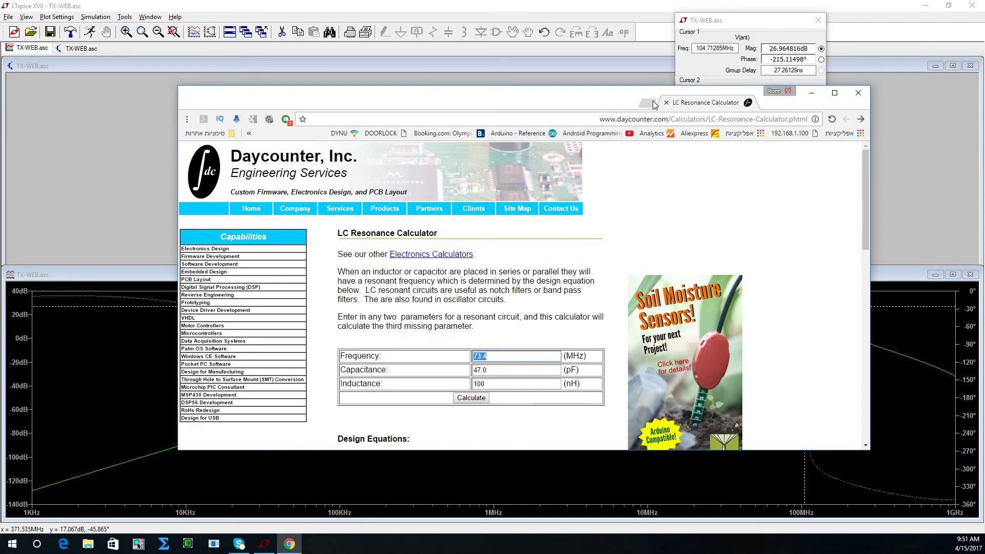
left_click(650, 103)
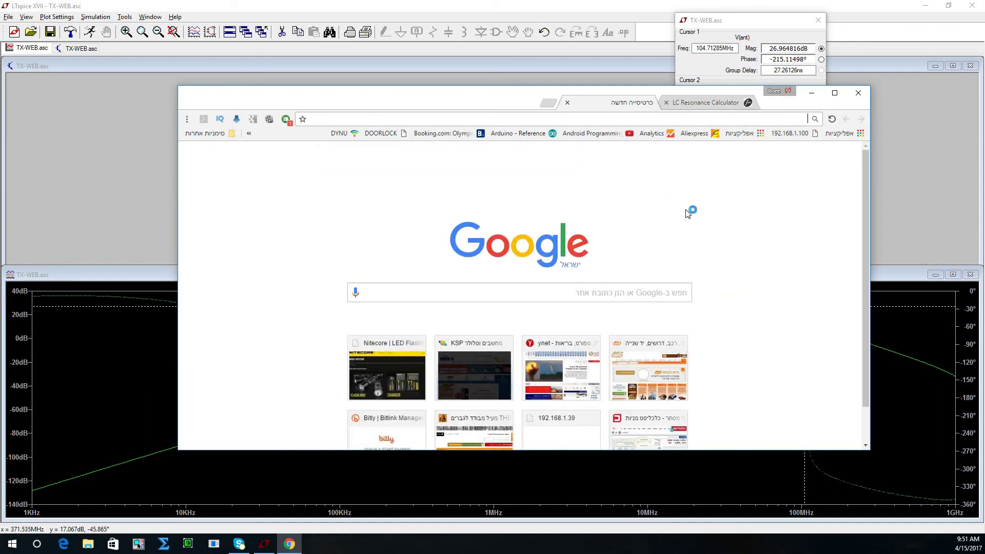
left_click(579, 296)
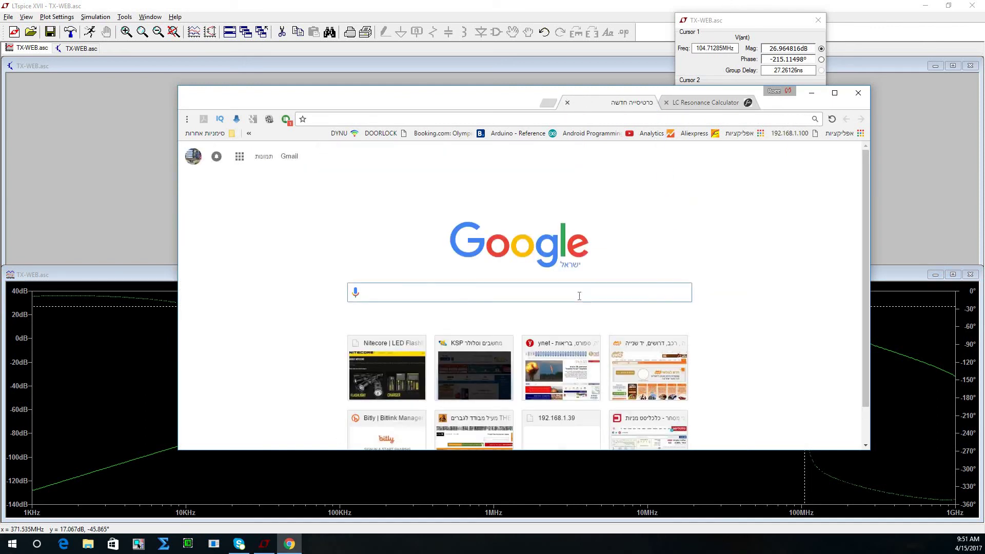
type("db to power caluclator")
key("Return")
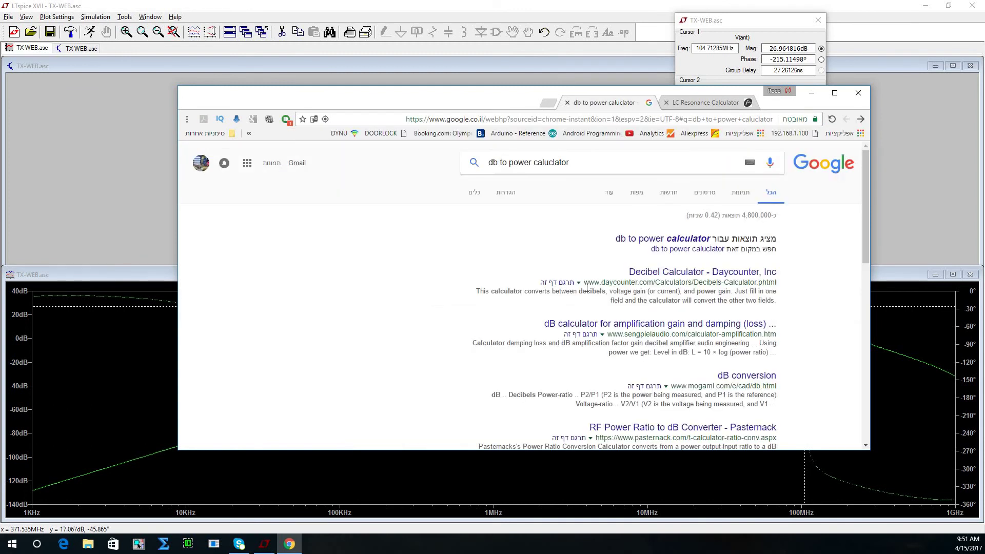
left_click(709, 272)
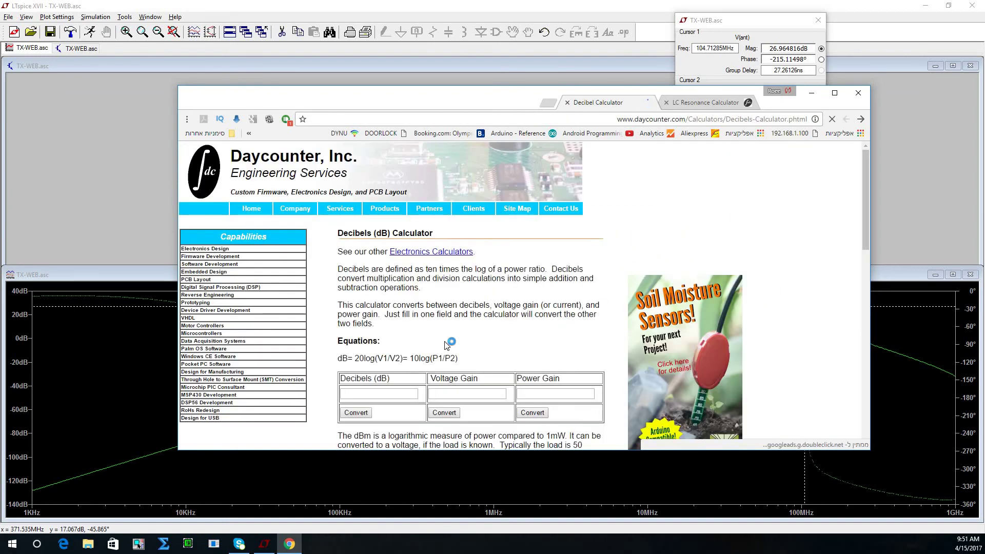
Convert a voltage gain of 27.0, getting 28.6 dB and a power gain of 38.2.
left_click(452, 391)
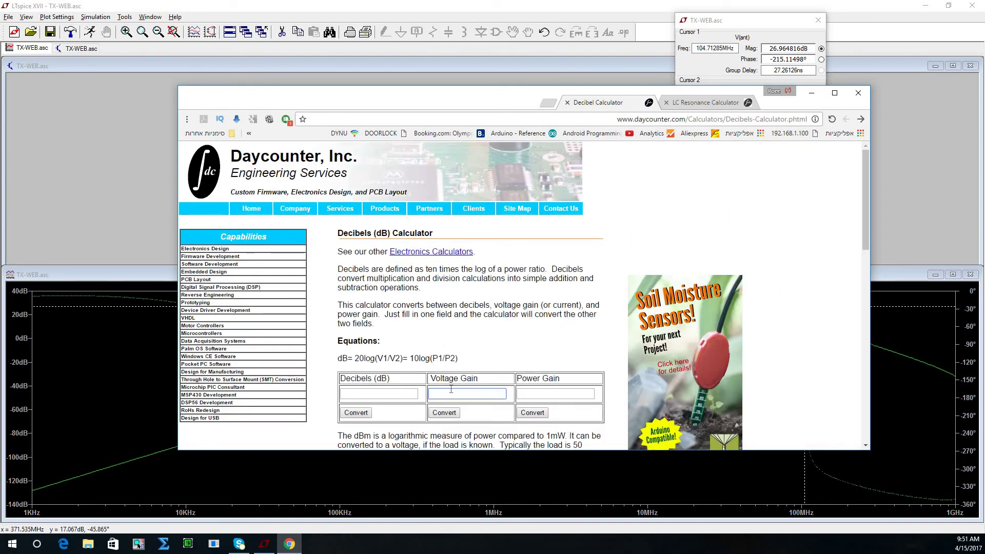
left_click(444, 413)
scroll(587, 385, "down", 1)
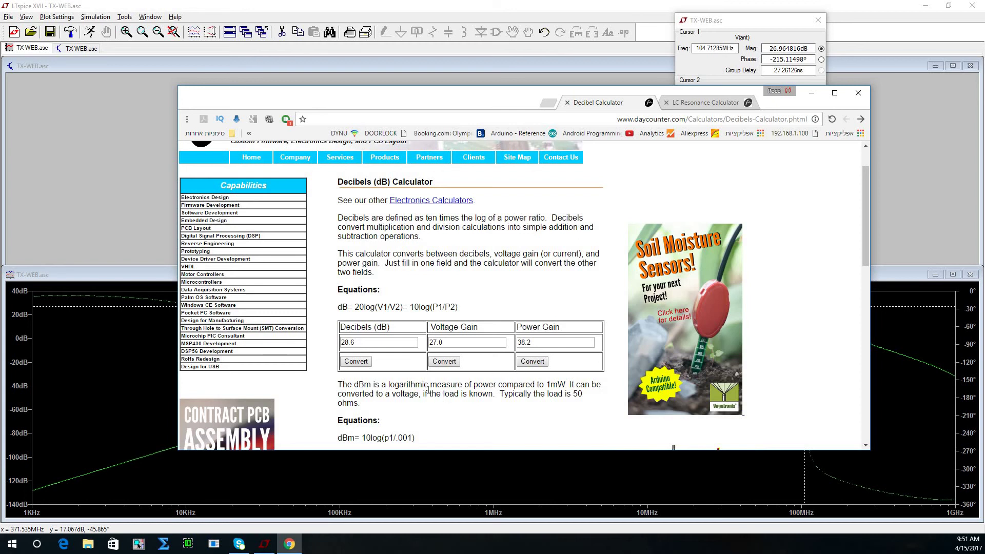
scroll(428, 390, "down", 2)
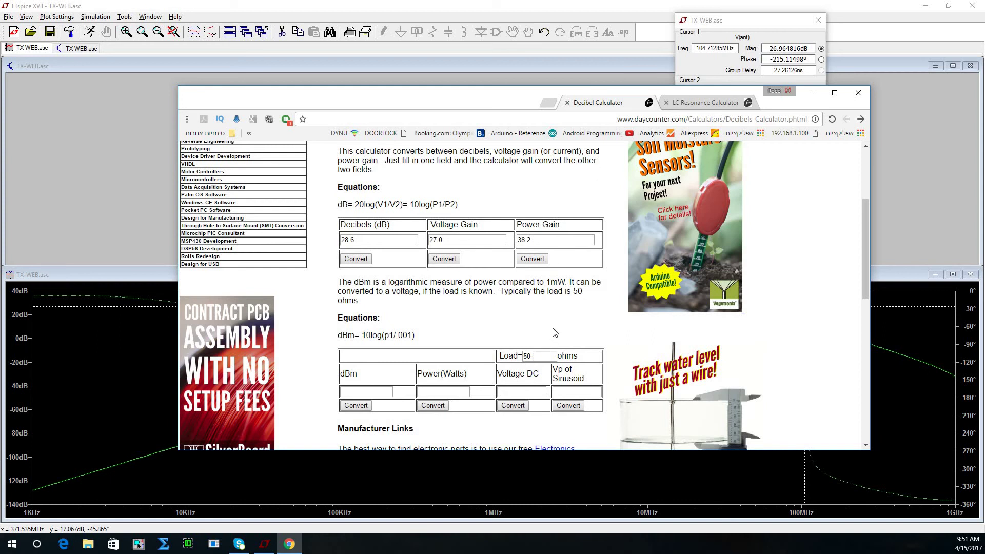
scroll(555, 332, "up", 3)
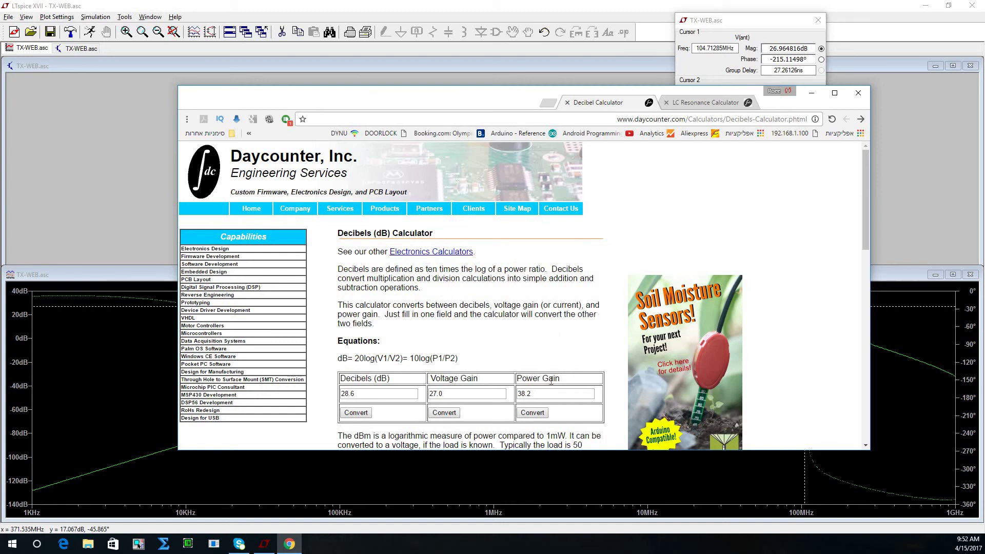
scroll(551, 380, "down", 4)
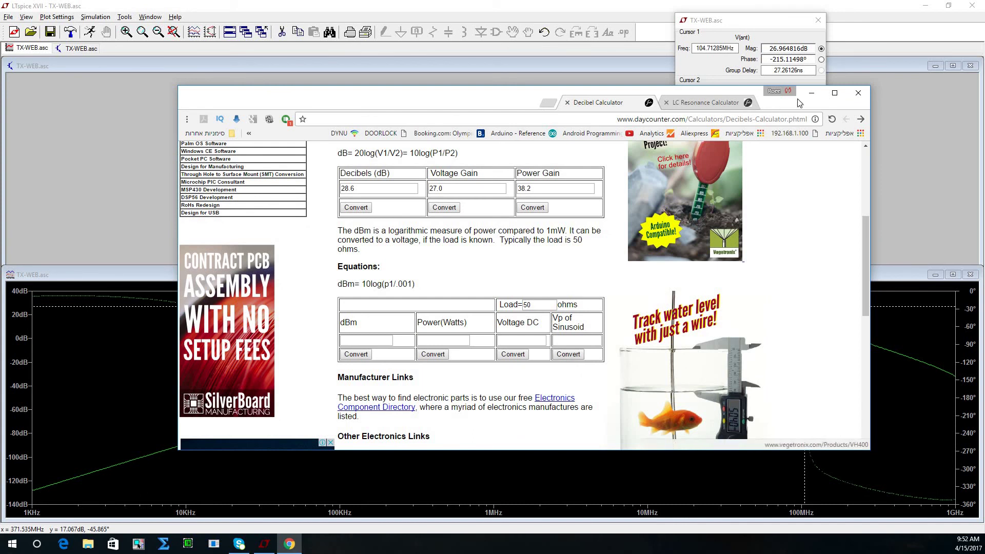
Back in LTspice, enlarge the plot pane and change Q1's transistor to 2N2222.
left_click(855, 92)
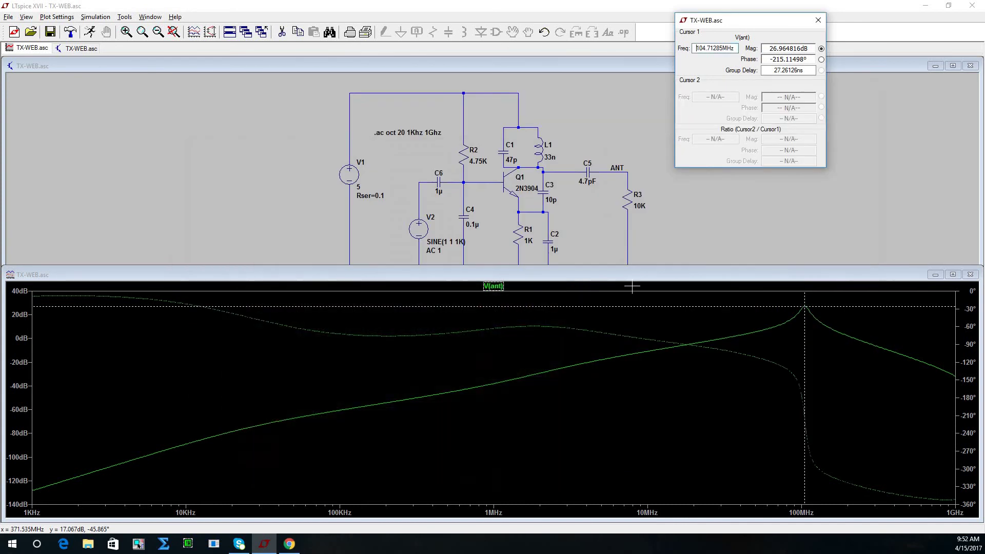
left_click_drag(613, 266, 613, 228)
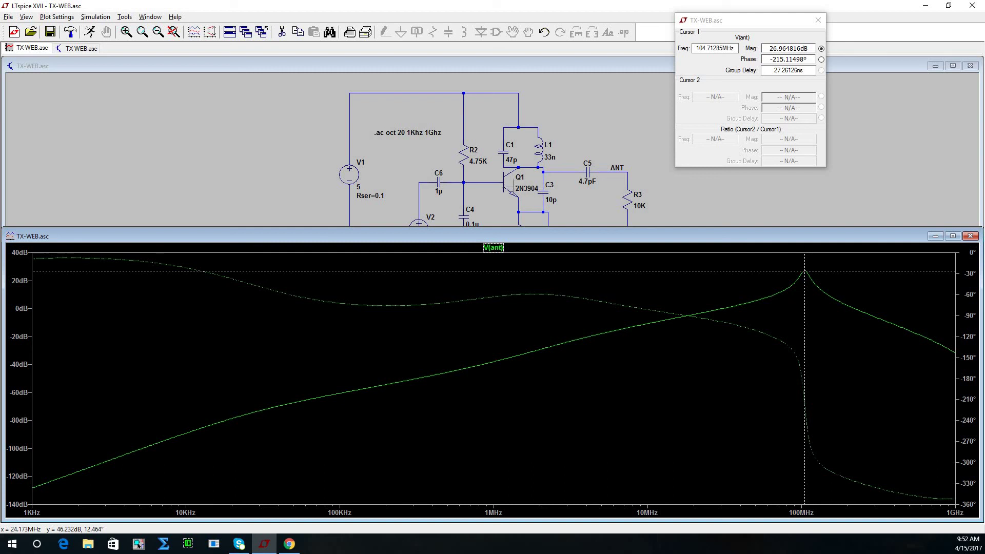
right_click(510, 189)
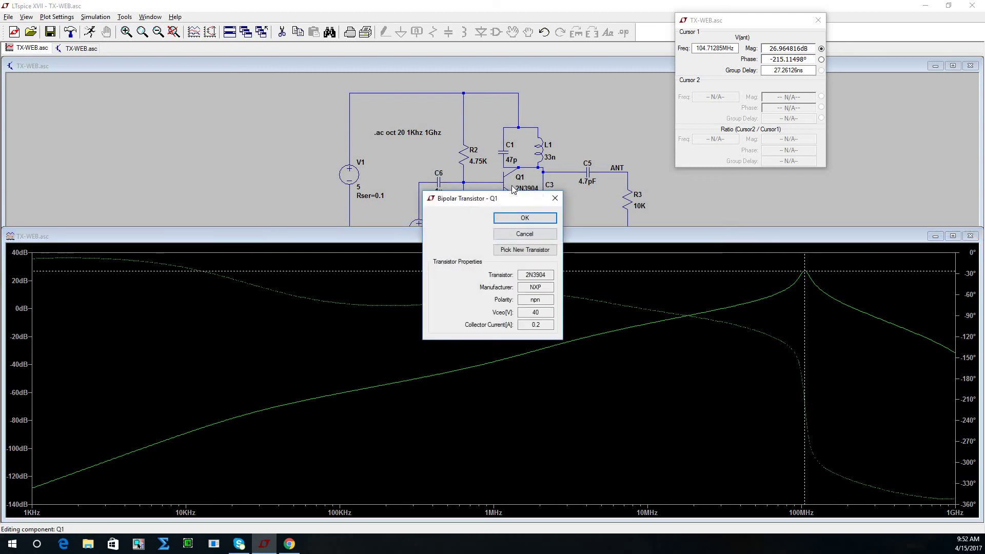
left_click(524, 250)
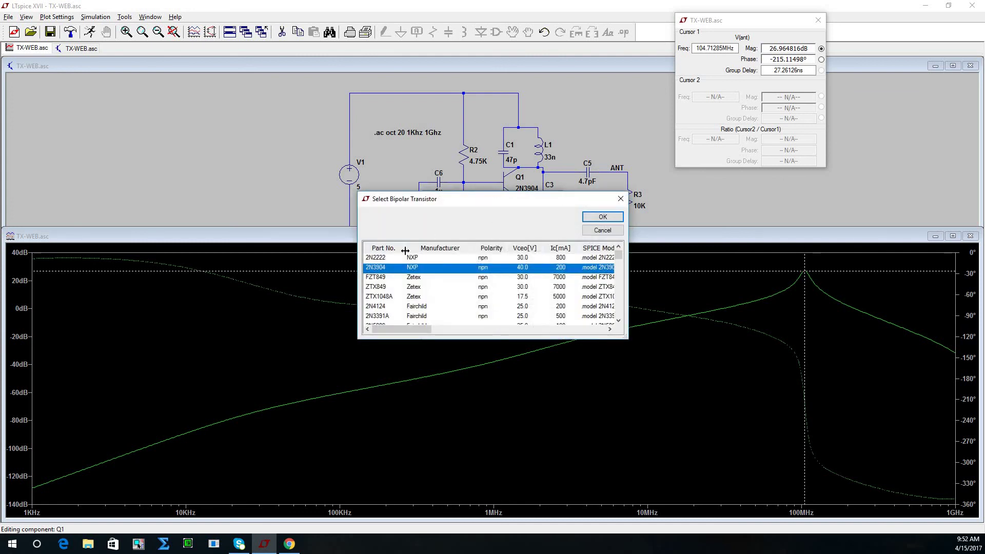
left_click(374, 258)
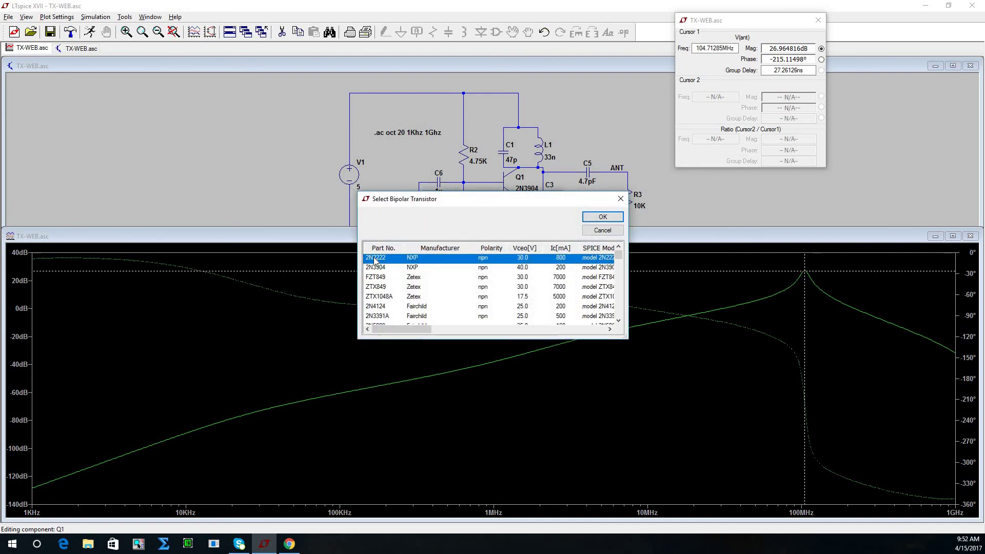
left_click(593, 217)
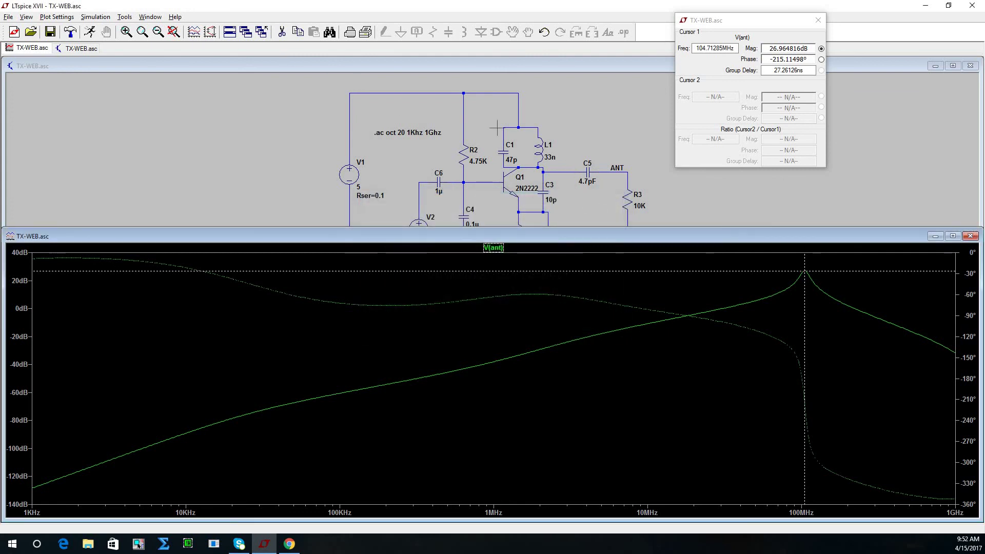
Rerun the sweep and place Cursor 1 on the V(ant) peak at 101.55 MHz.
left_click(91, 33)
left_click(274, 109)
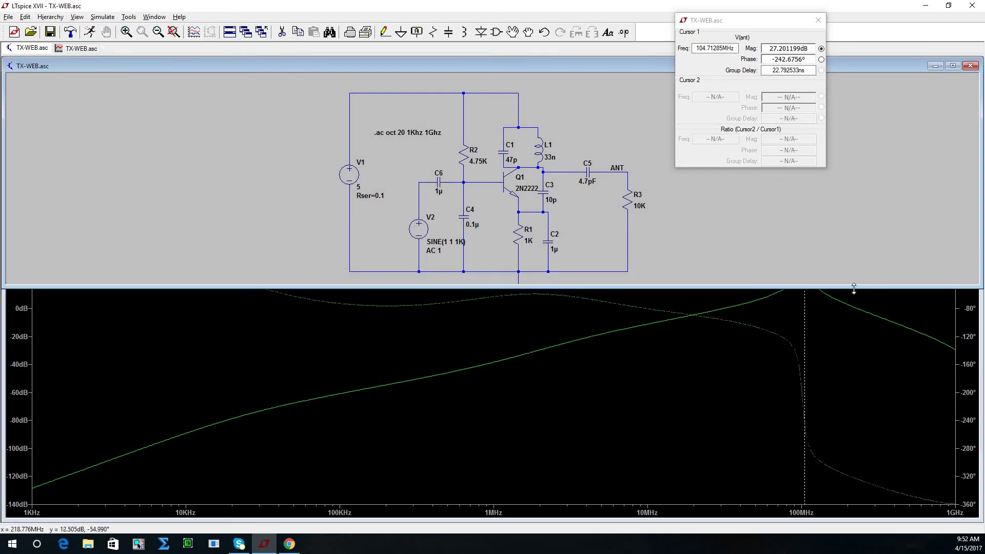
left_click_drag(861, 286, 861, 239)
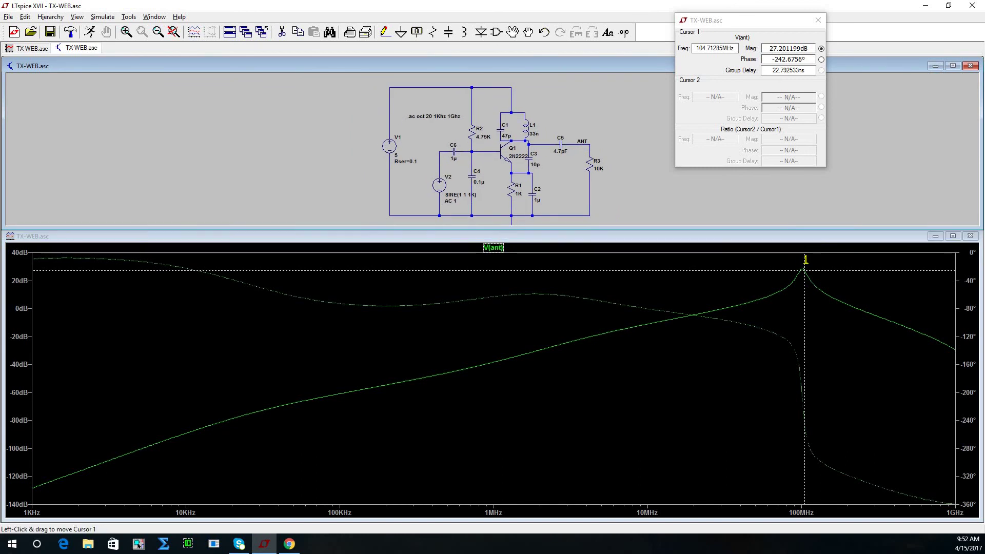
left_click_drag(804, 271, 802, 269)
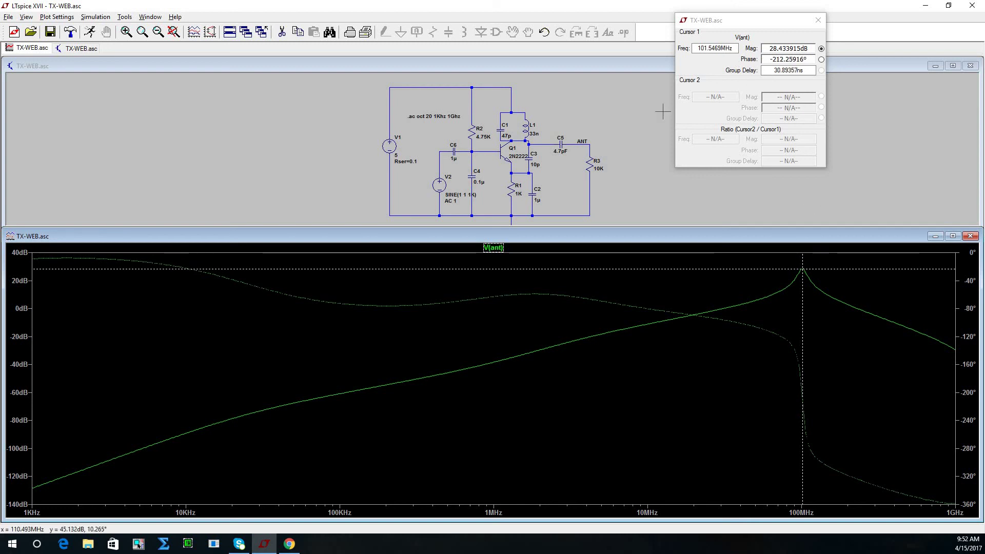
Change C3's value from 10p to 5p and rerun the AC sweep.
right_click(533, 165)
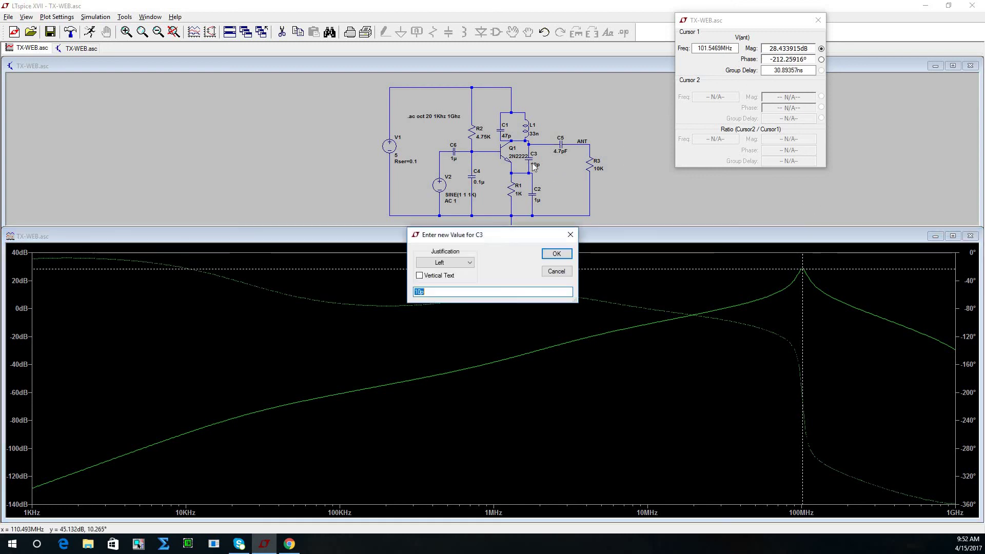
left_click(421, 291)
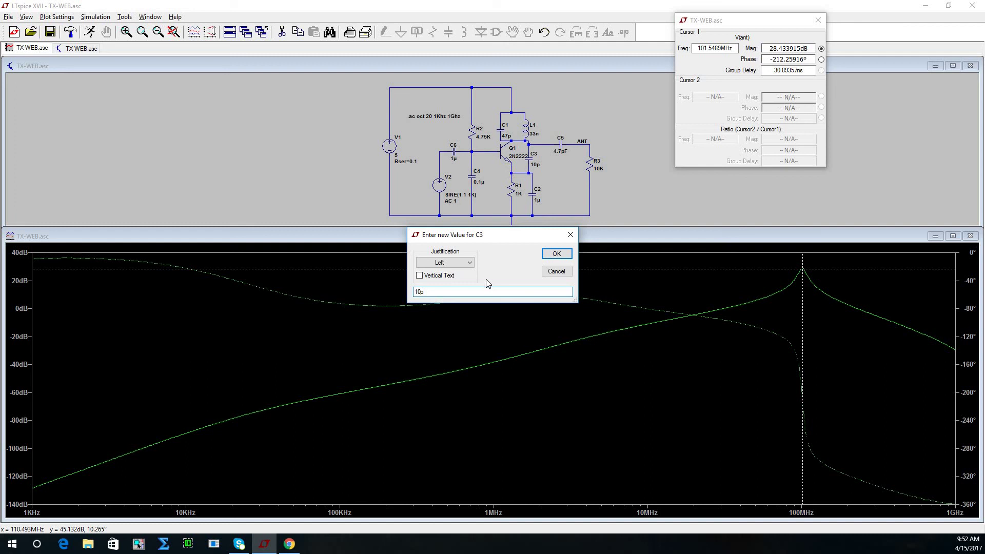
key("BackSpace")
left_click(557, 253)
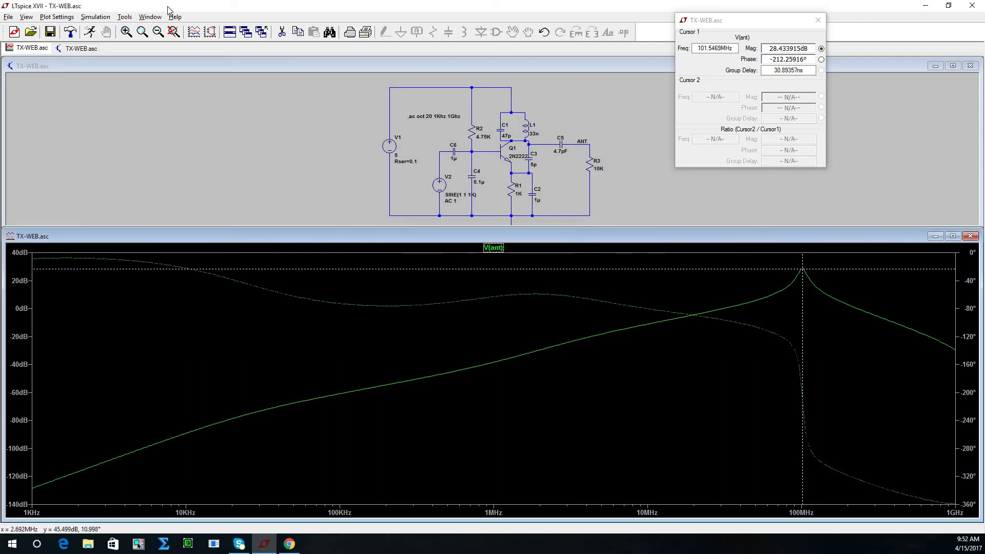
left_click(90, 32)
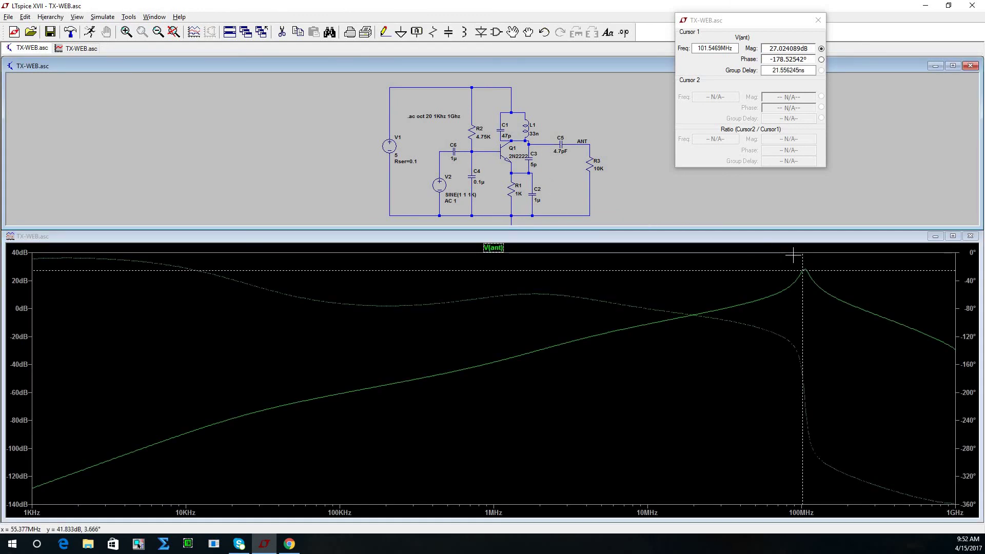